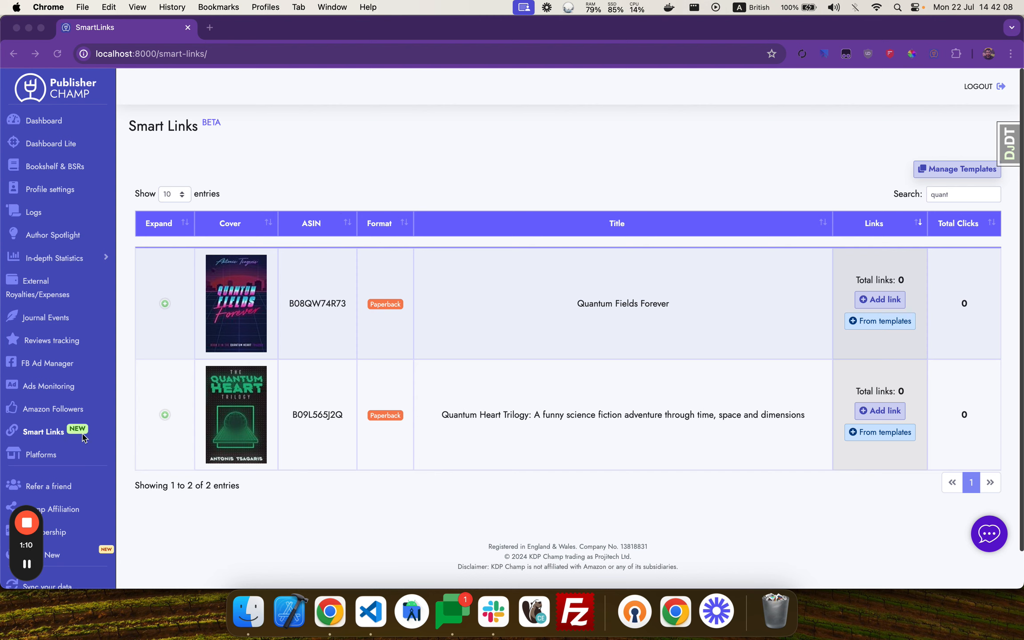
# Step: Add a smart link to Quantum Fields Forever with the tag "amazon reviews" redirecting to Amazon reviews
pyautogui.click(366, 178)
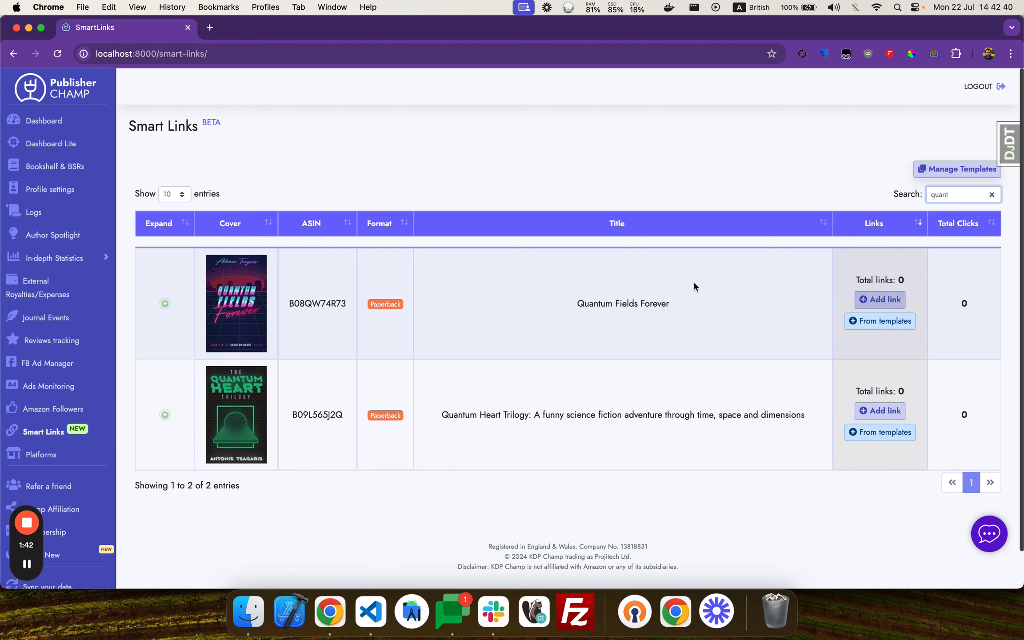
pyautogui.click(894, 305)
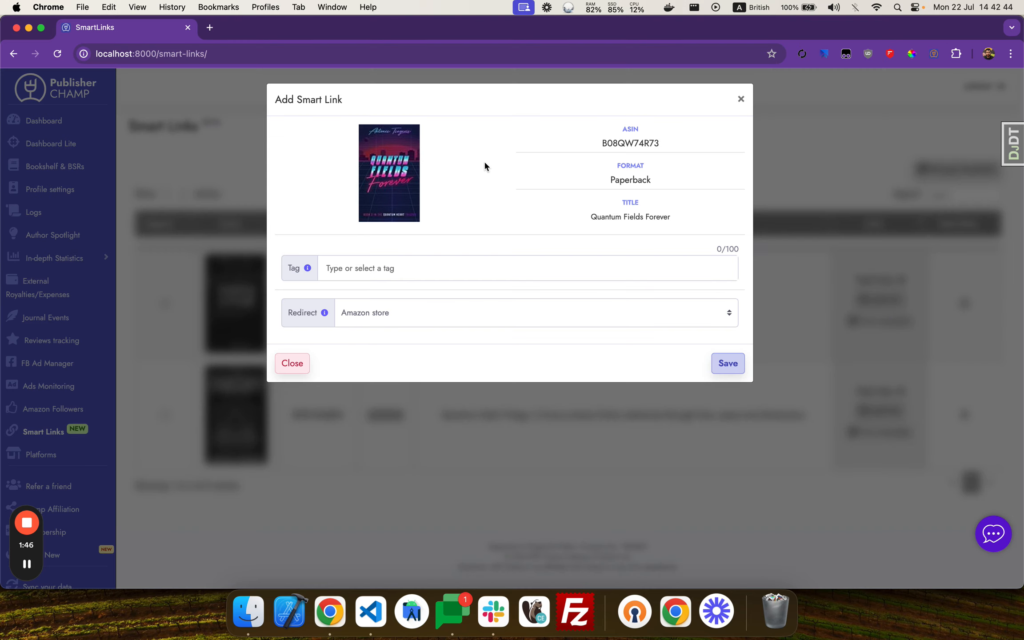
pyautogui.click(296, 266)
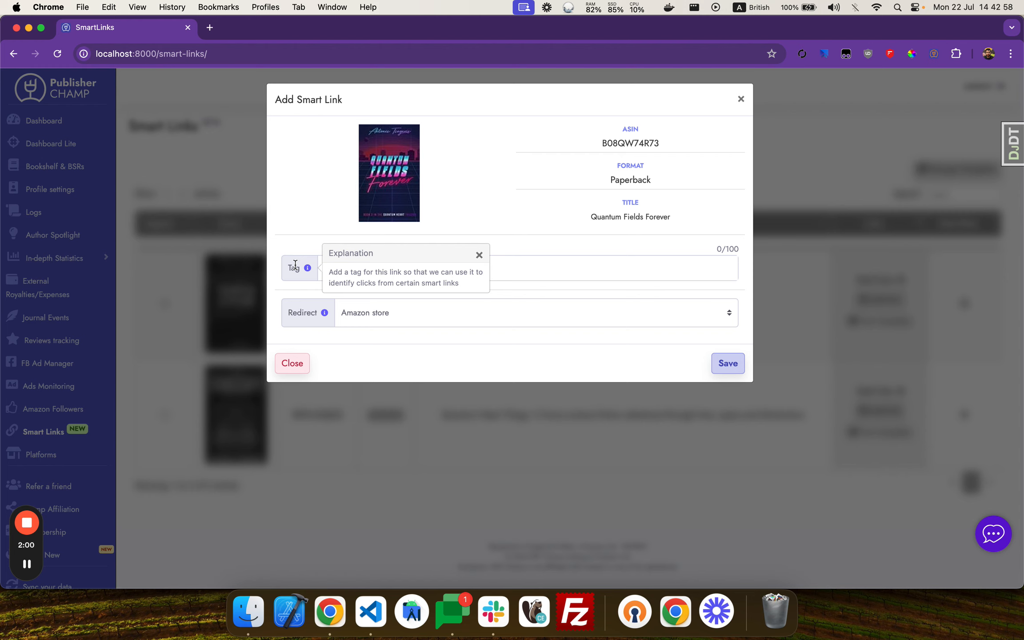
pyautogui.click(528, 269)
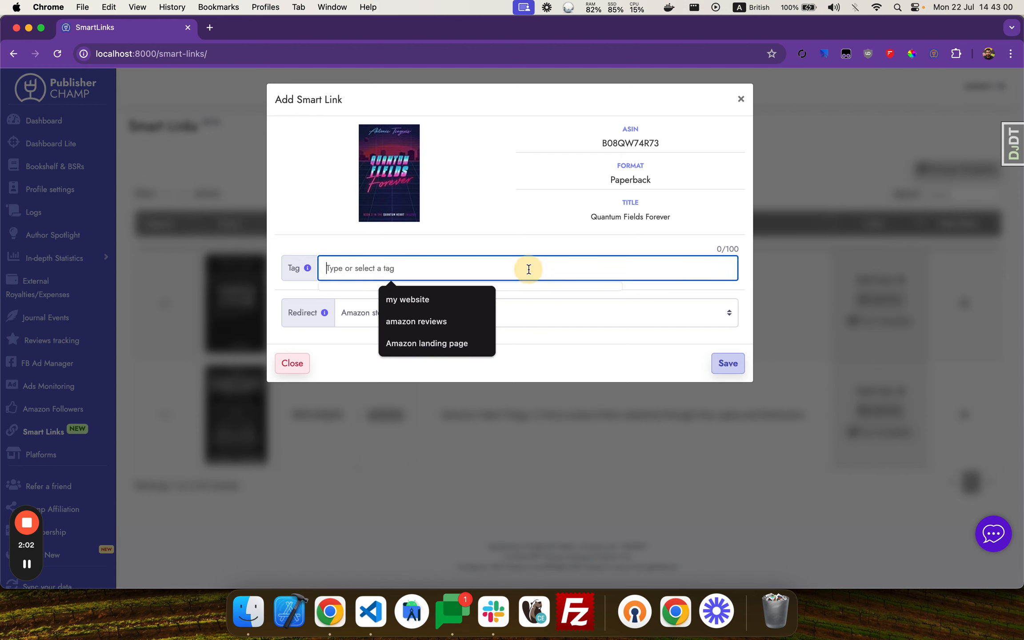
pyautogui.click(462, 317)
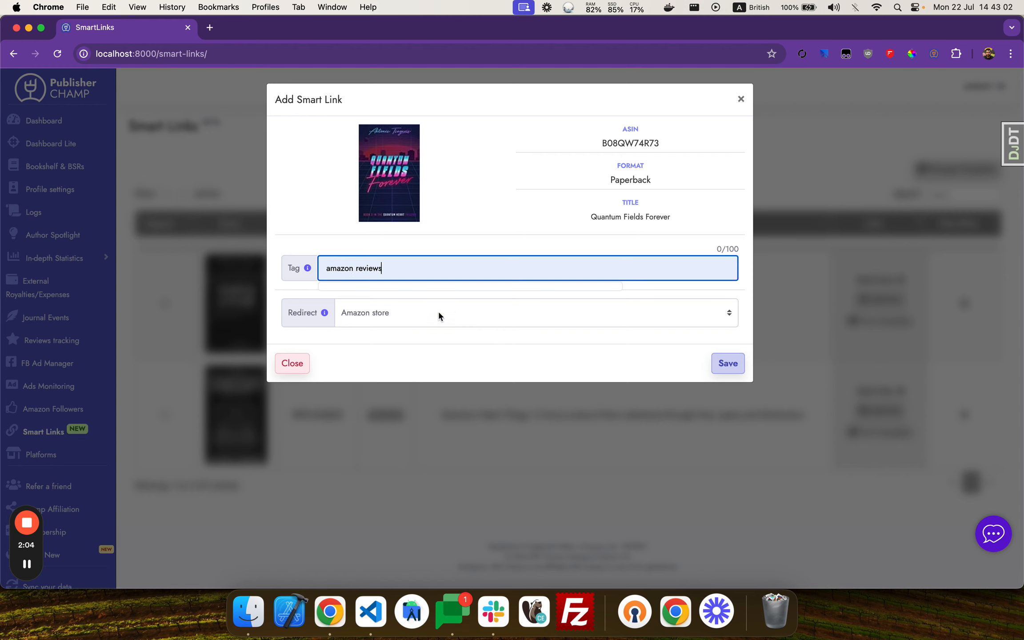
pyautogui.click(379, 310)
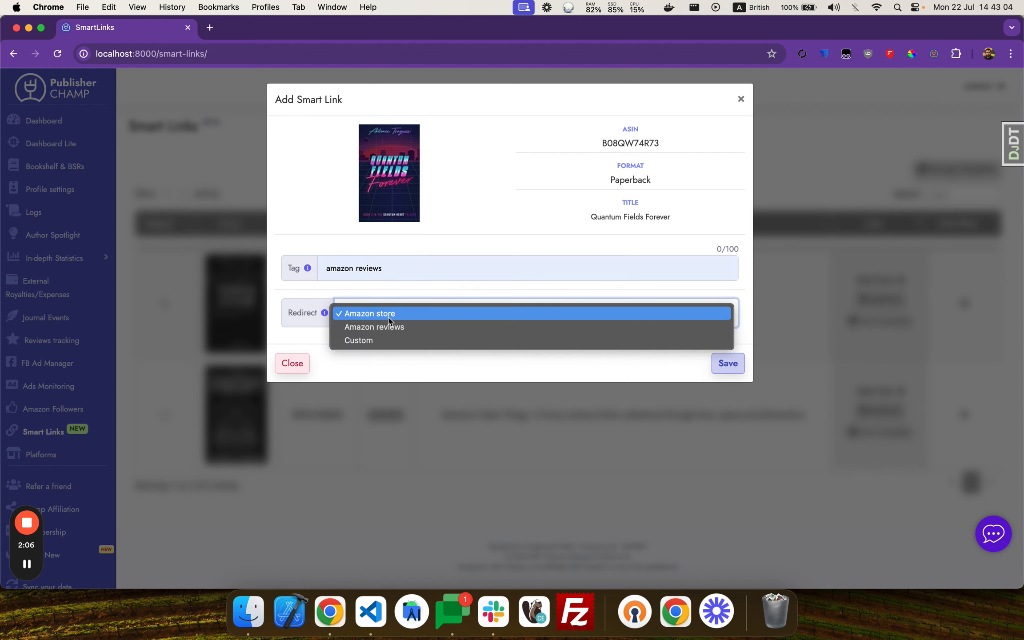
pyautogui.click(386, 327)
pyautogui.click(738, 363)
pyautogui.scroll(-2, 239, 317)
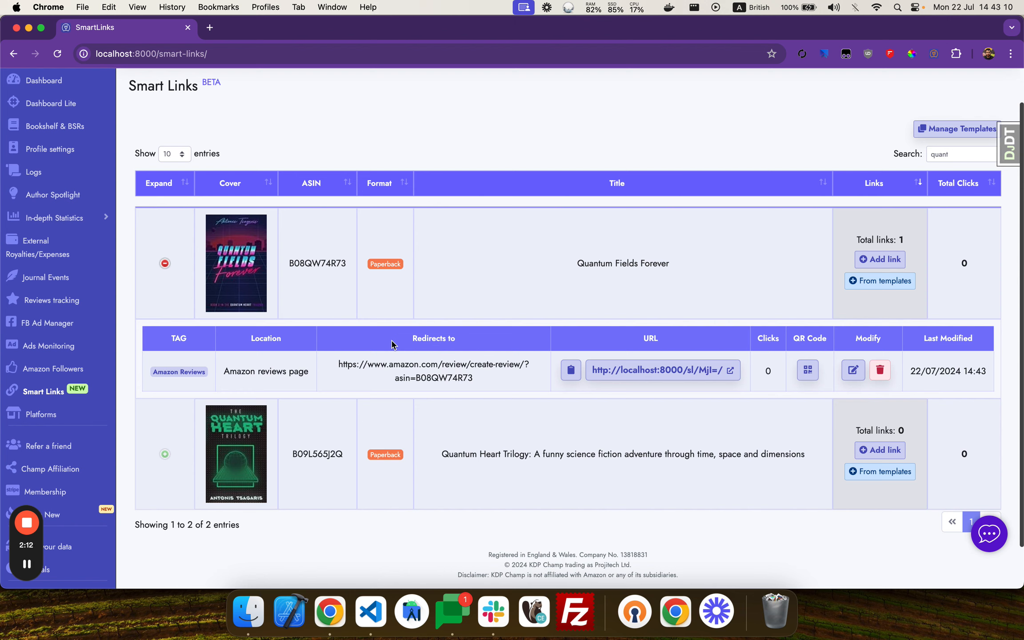
# Step: Copy the Amazon Reviews smart link's URL, open it in the incognito window, and return to the Smart Links page
pyautogui.moveTo(855, 240); pyautogui.dragTo(914, 237)
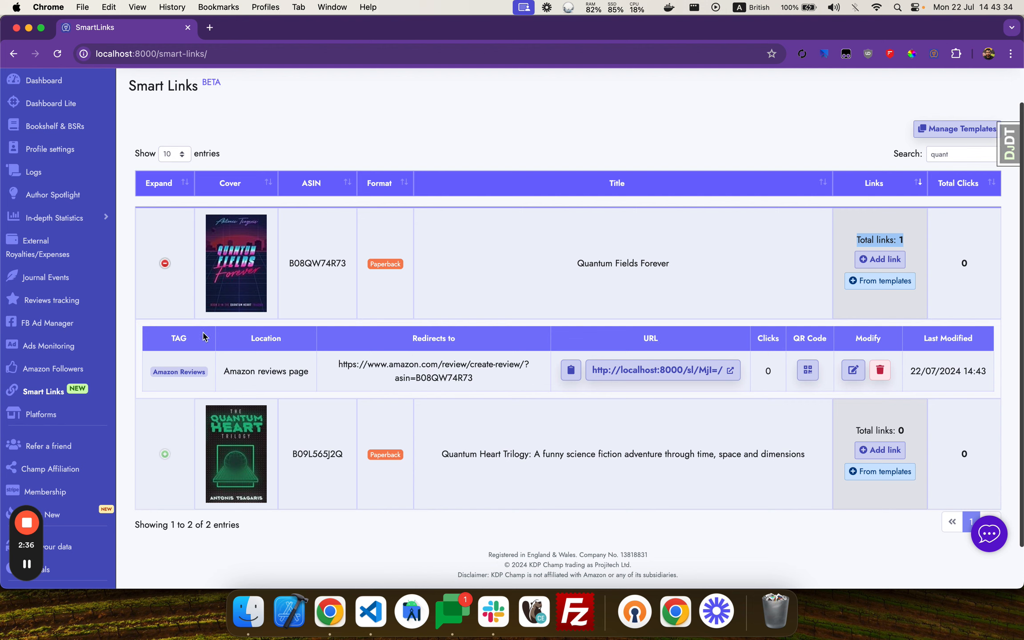
pyautogui.moveTo(223, 371); pyautogui.dragTo(517, 364)
pyautogui.moveTo(368, 364); pyautogui.dragTo(437, 365)
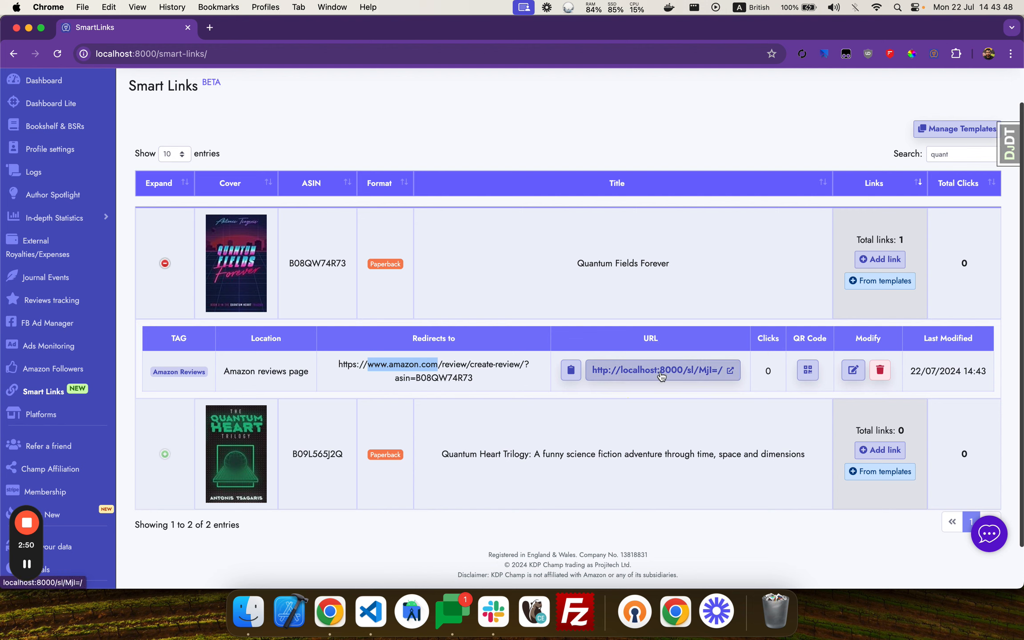
pyautogui.click(570, 373)
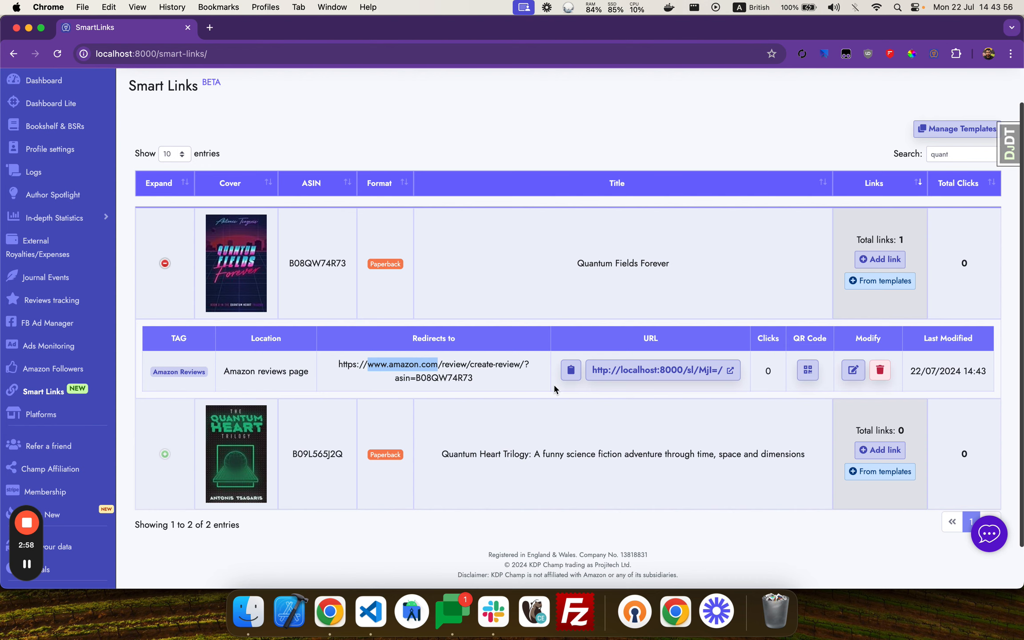
pyautogui.hotkey('ctrl', 'Right')
pyautogui.click(215, 57)
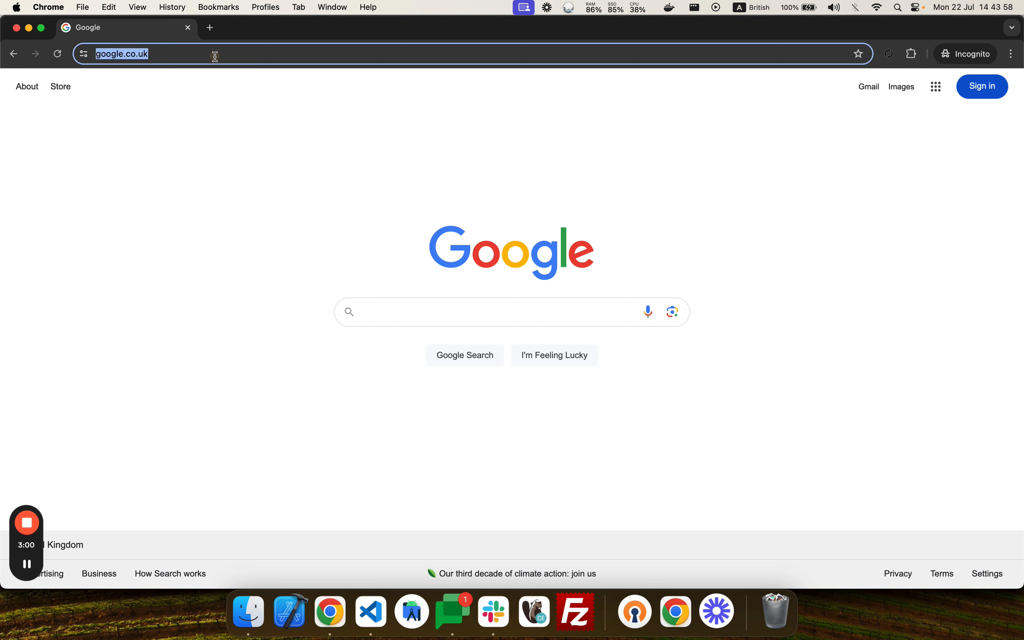
pyautogui.press('super+v')
pyautogui.press('Return')
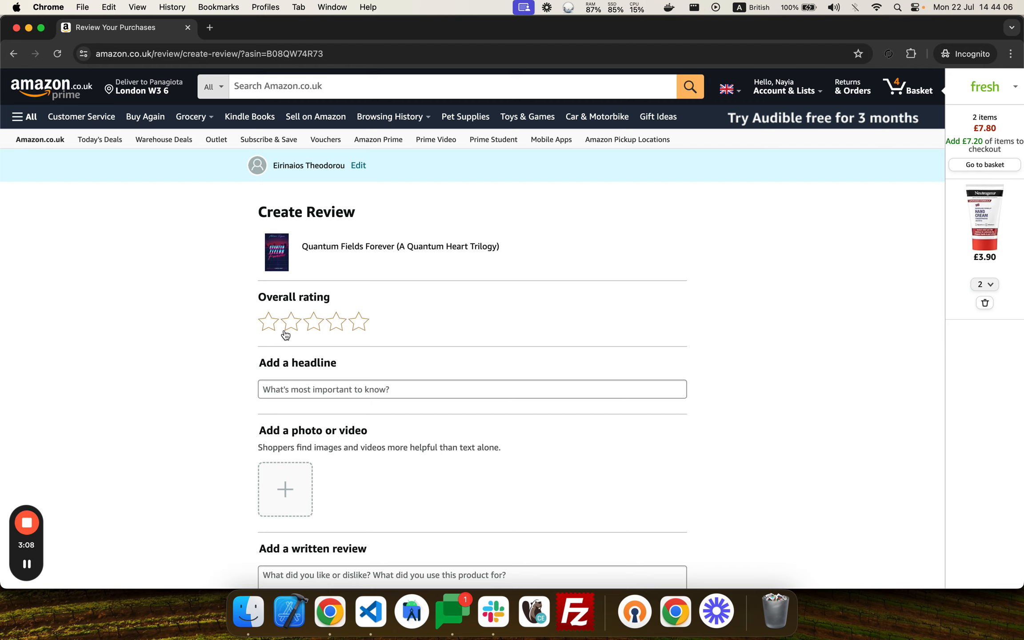
pyautogui.hotkey('ctrl', 'Left')
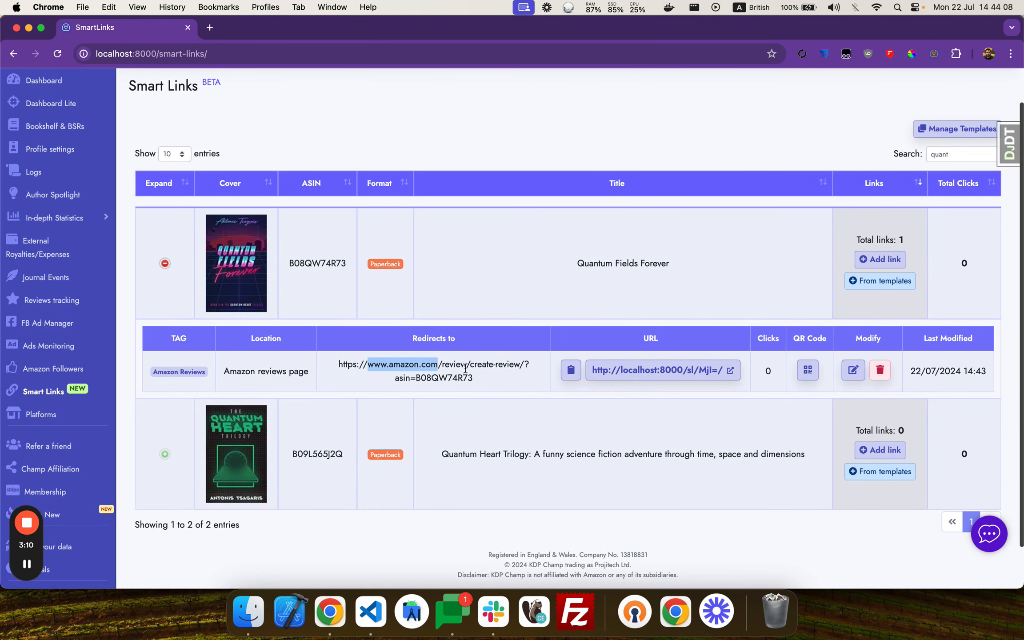
# Step: Add another smart link to Quantum Fields Forever with the tag "Amazon landing page" redirecting to the Amazon store
pyautogui.click(881, 261)
pyautogui.click(487, 270)
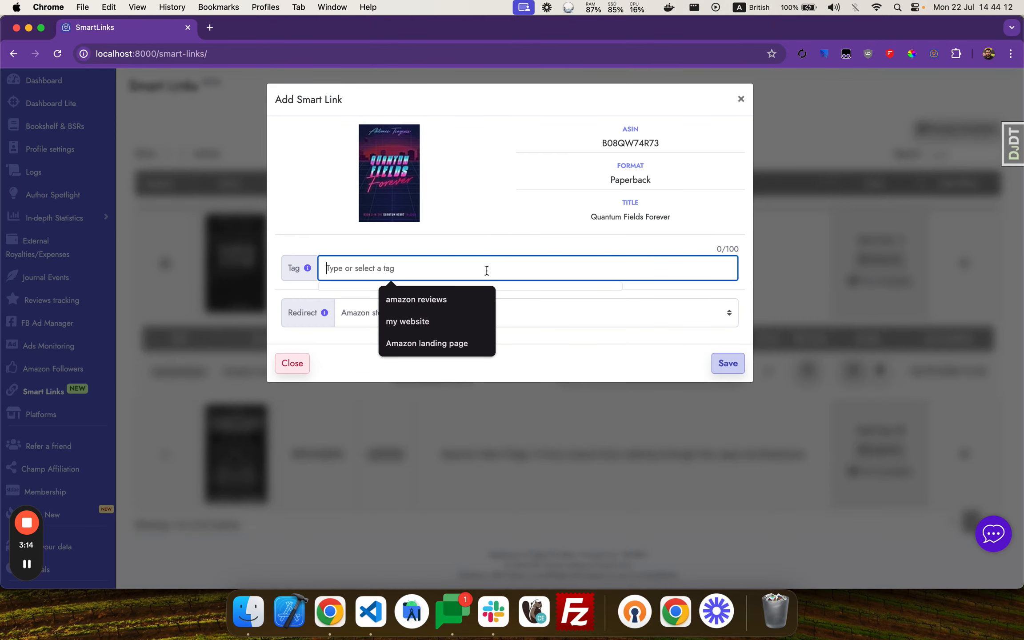
pyautogui.click(450, 322)
pyautogui.click(445, 344)
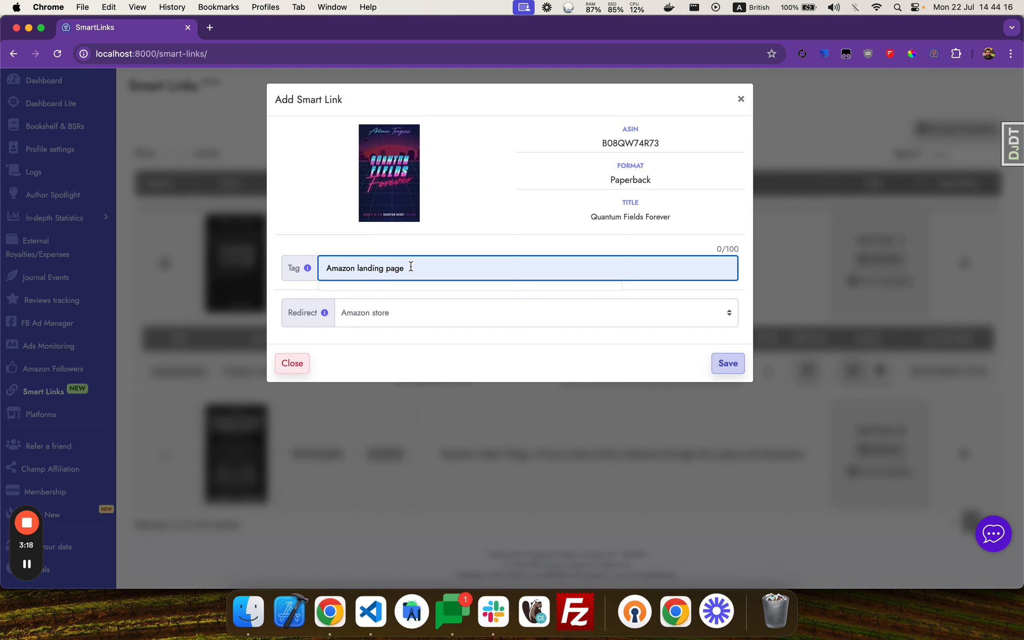
pyautogui.click(395, 311)
pyautogui.click(384, 314)
pyautogui.click(725, 362)
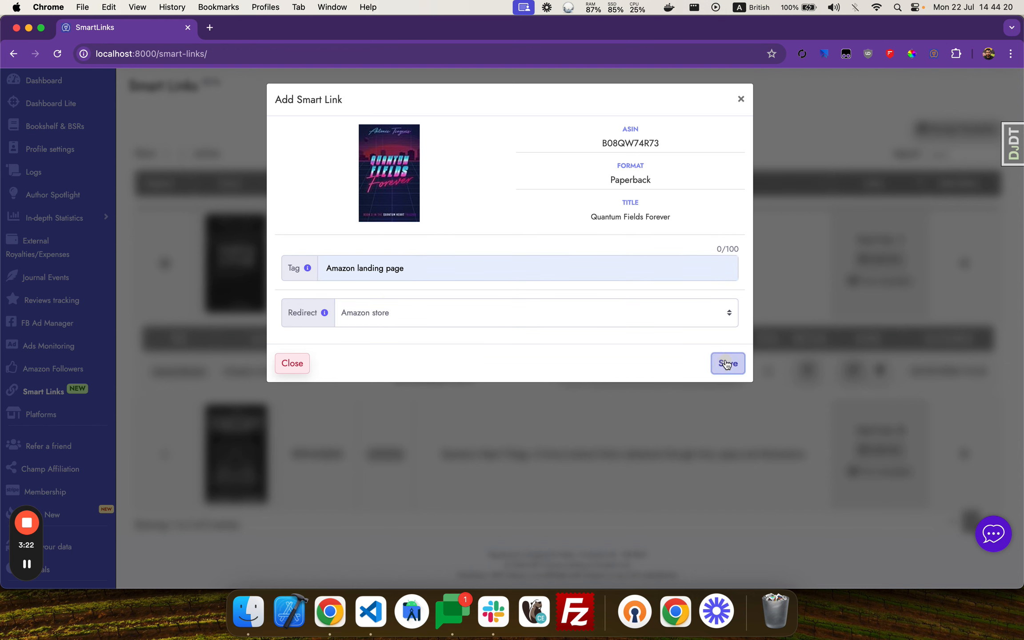
# Step: Open the Amazon Landing Page smart link's URL in the incognito window and return to the Smart Links page
pyautogui.moveTo(243, 414); pyautogui.dragTo(322, 411)
pyautogui.click(358, 410)
pyautogui.moveTo(195, 412); pyautogui.dragTo(240, 412)
pyautogui.press('super+grave')
pyautogui.click(287, 53)
pyautogui.press('super+v')
pyautogui.press('Return')
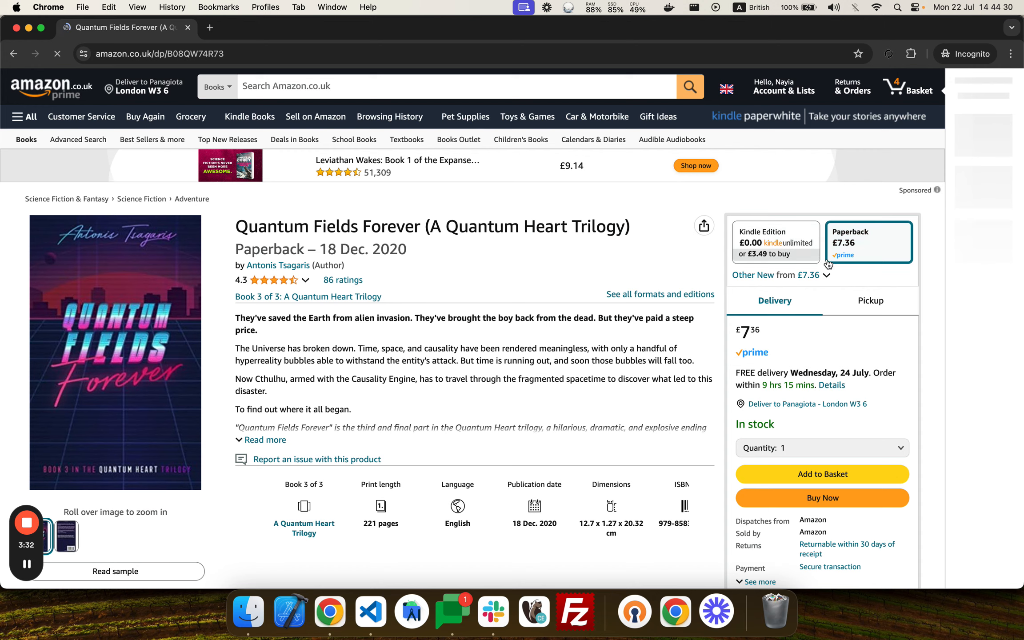
pyautogui.hotkey('ctrl', 'Left')
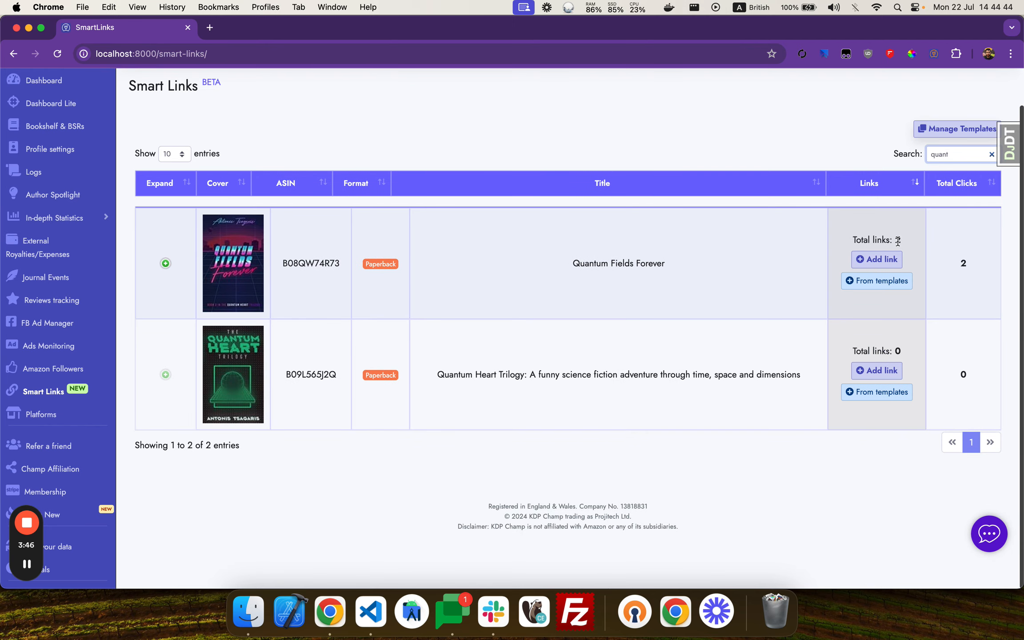
# Step: Expand the links of Quantum Fields Forever and copy the Amazon Landing Page link's QR code image with book cover
pyautogui.click(165, 263)
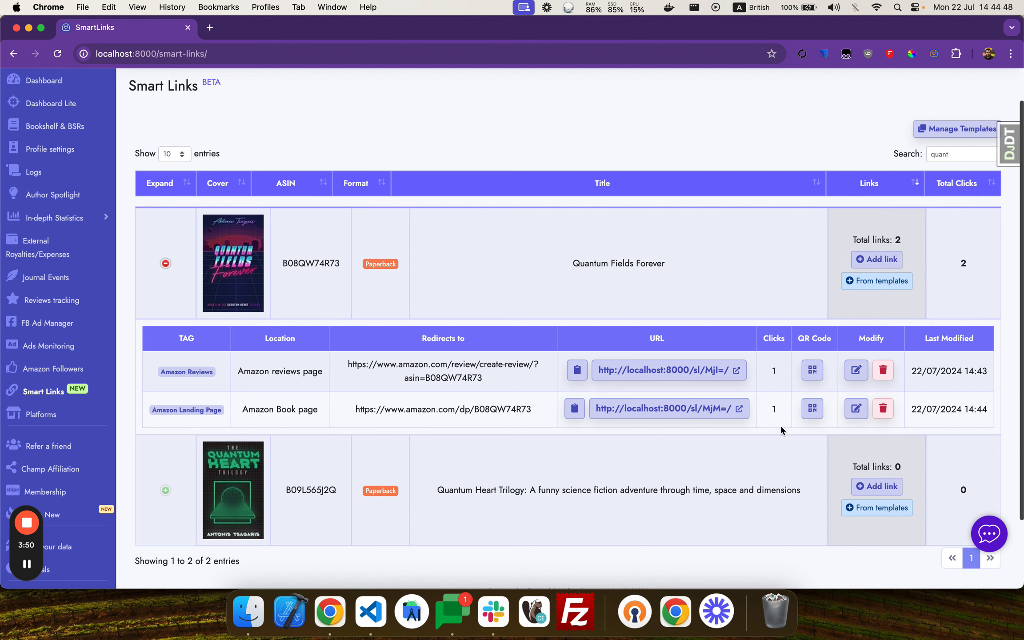
pyautogui.click(813, 408)
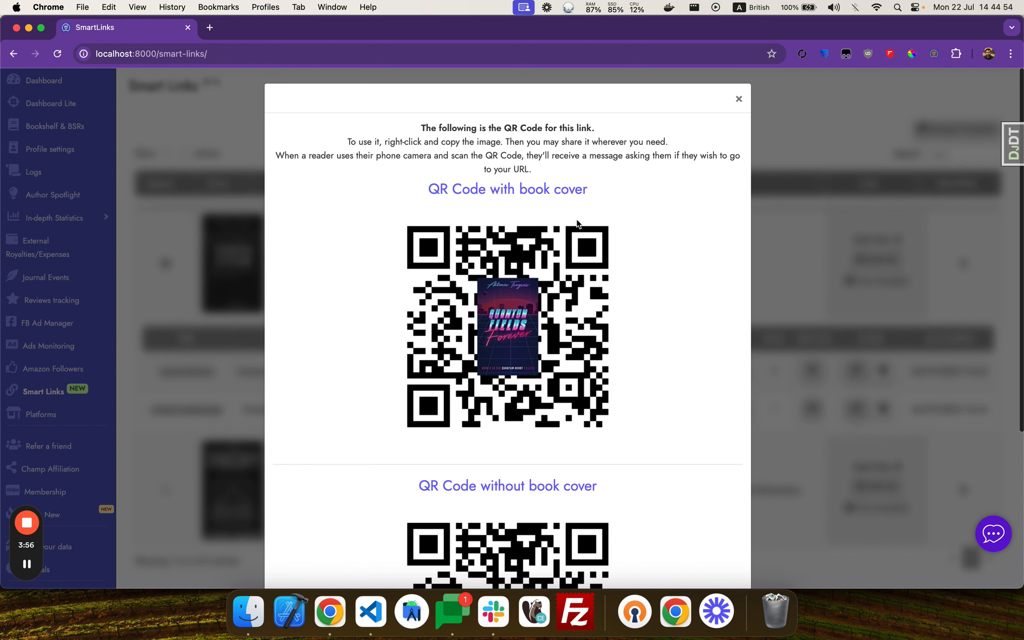
pyautogui.rightClick(549, 334)
pyautogui.click(586, 368)
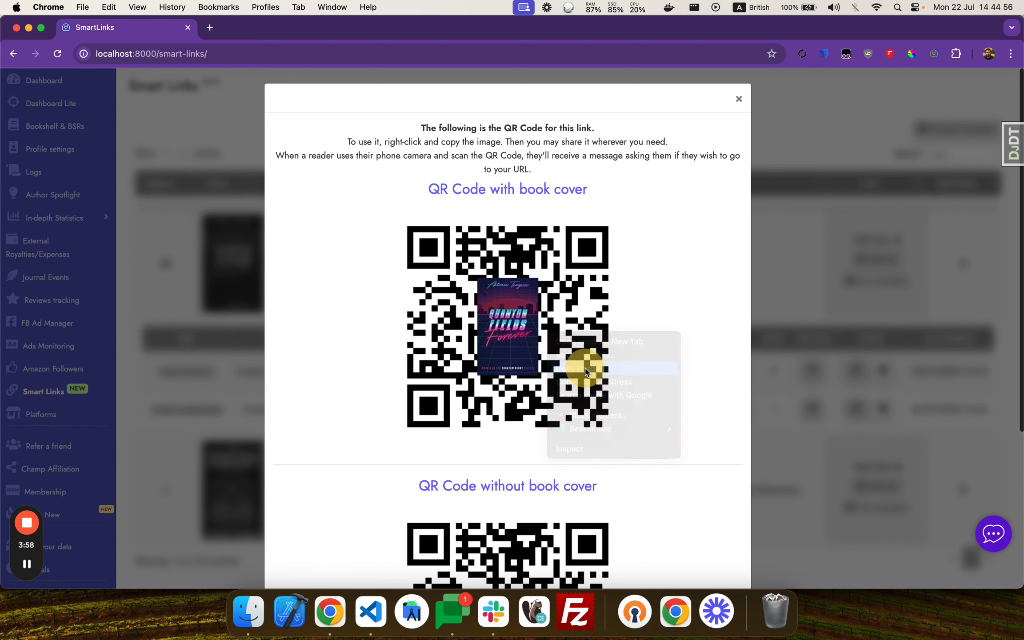
pyautogui.scroll(-3, 584, 334)
pyautogui.scroll(2, 584, 334)
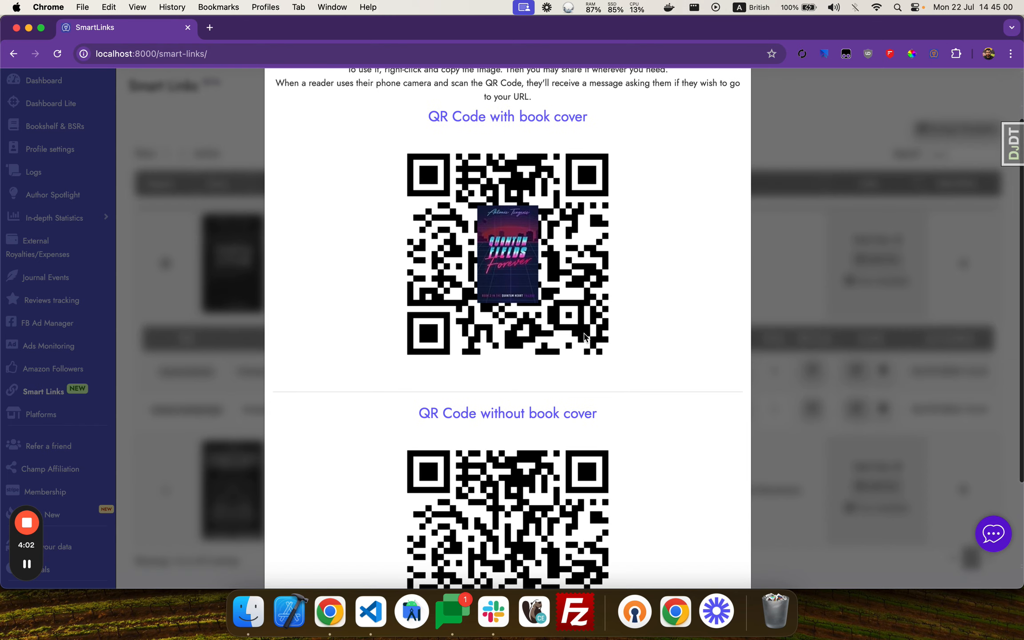
pyautogui.scroll(1, 584, 337)
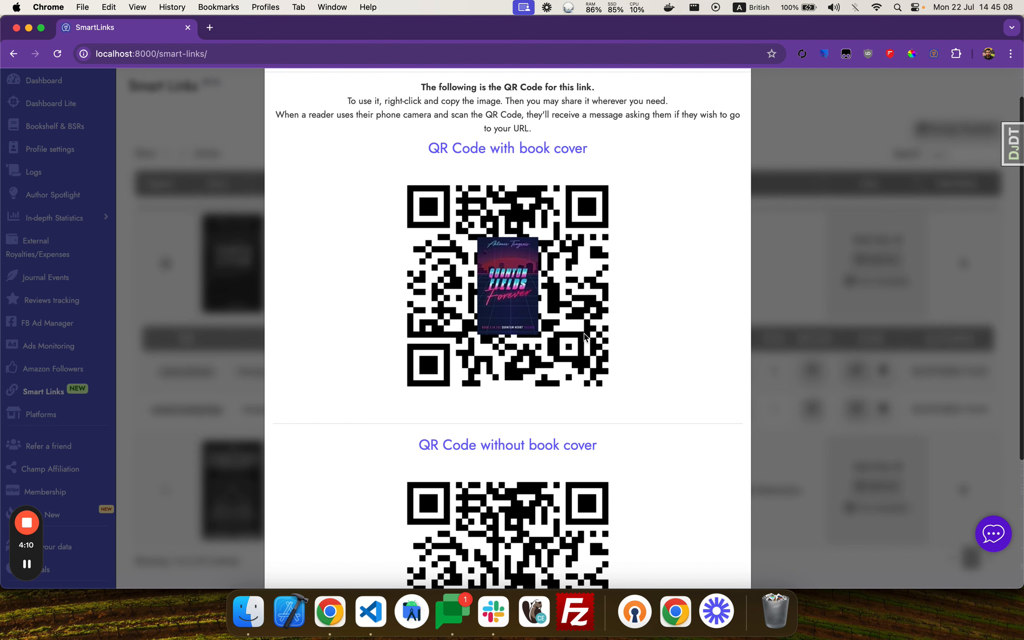
pyautogui.scroll(2, 661, 279)
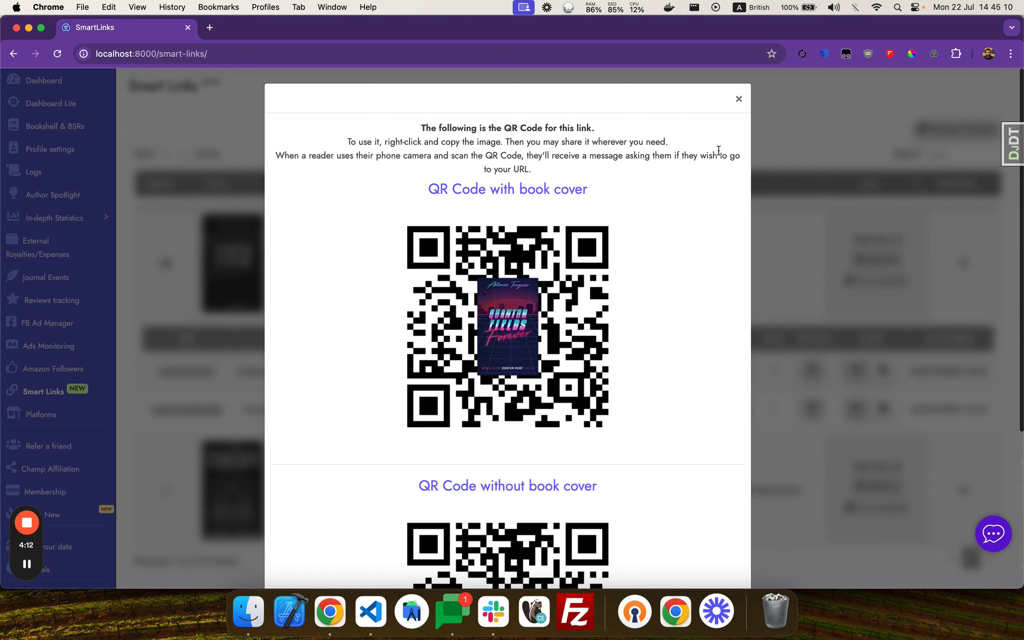
pyautogui.click(738, 98)
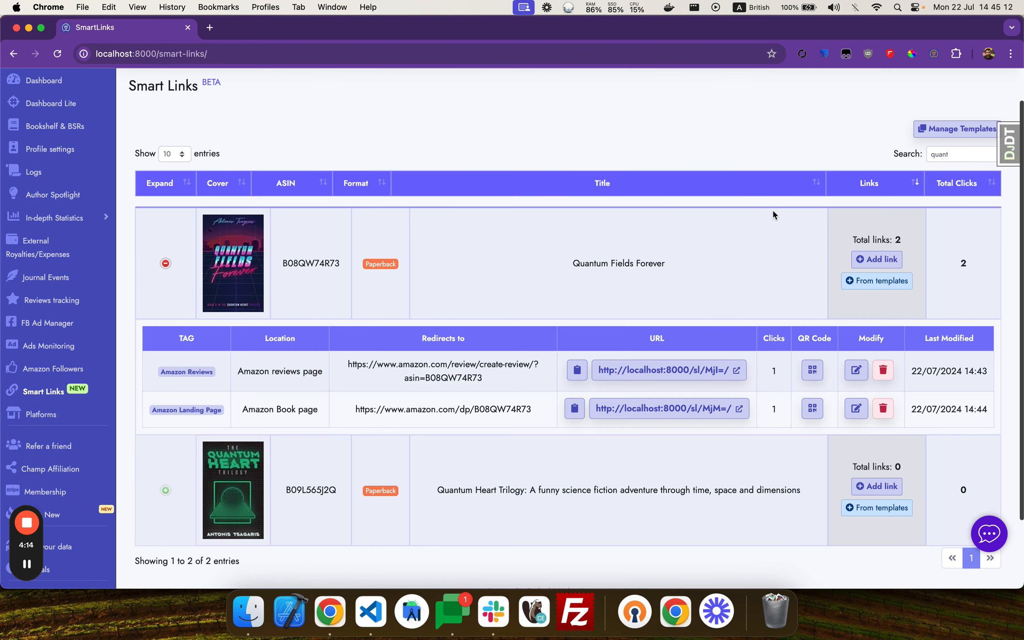
pyautogui.click(877, 259)
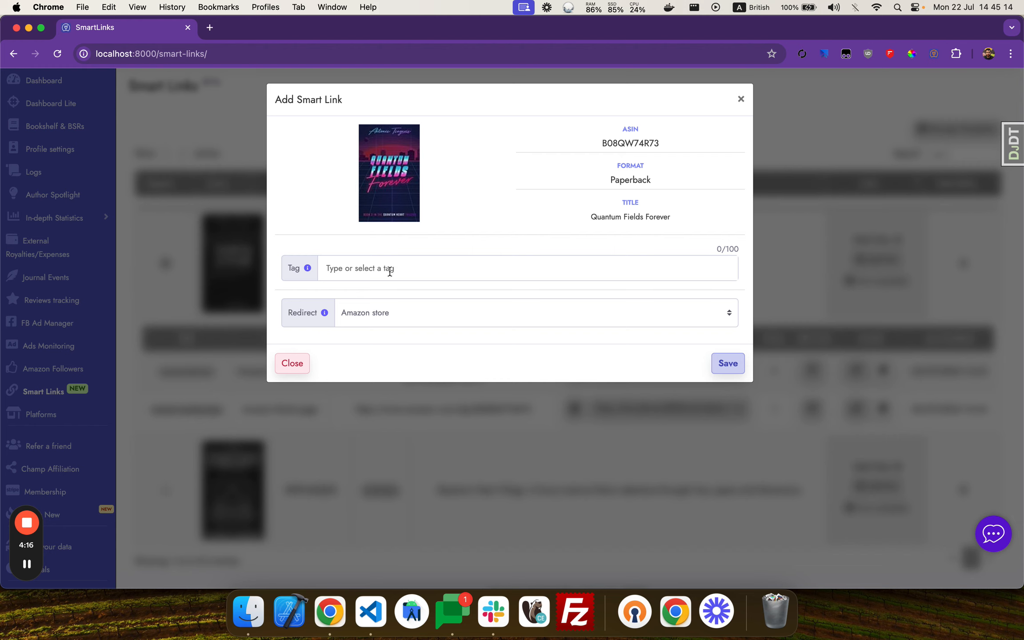
pyautogui.click(389, 272)
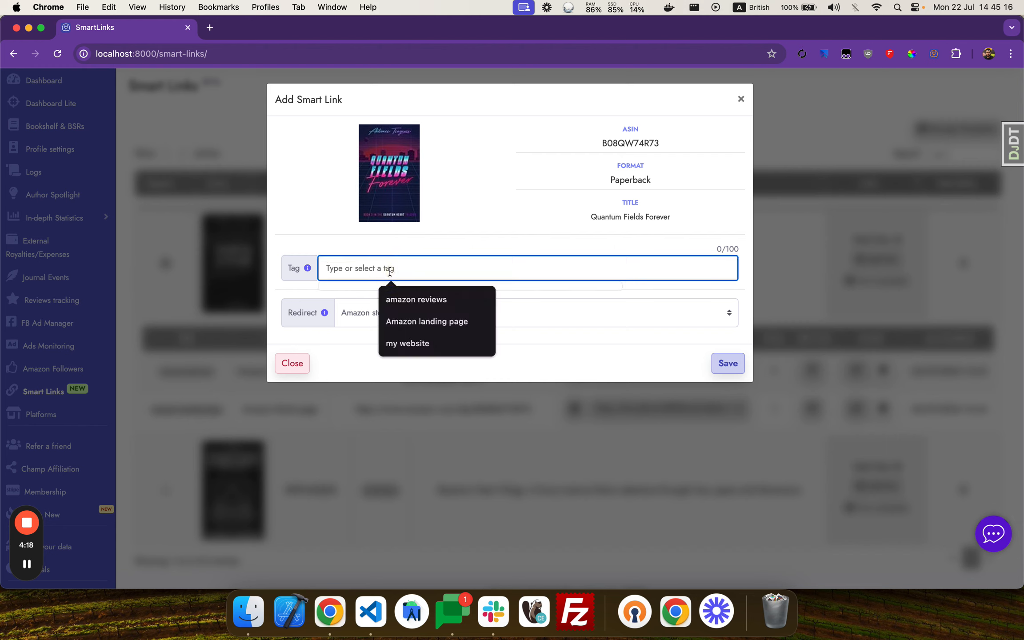
pyautogui.write('youtube')
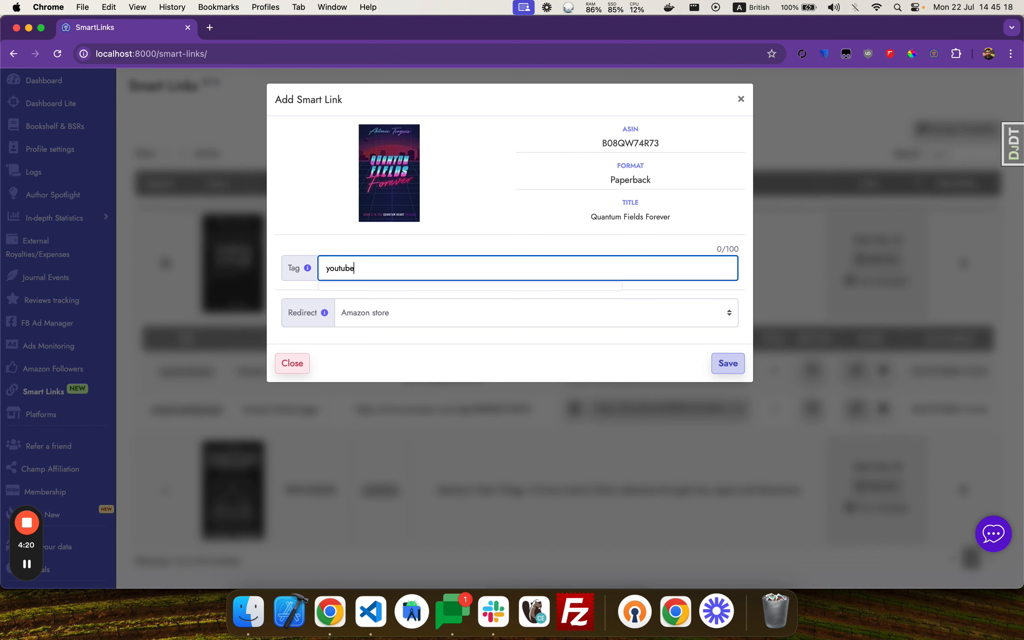
pyautogui.click(409, 317)
pyautogui.click(387, 342)
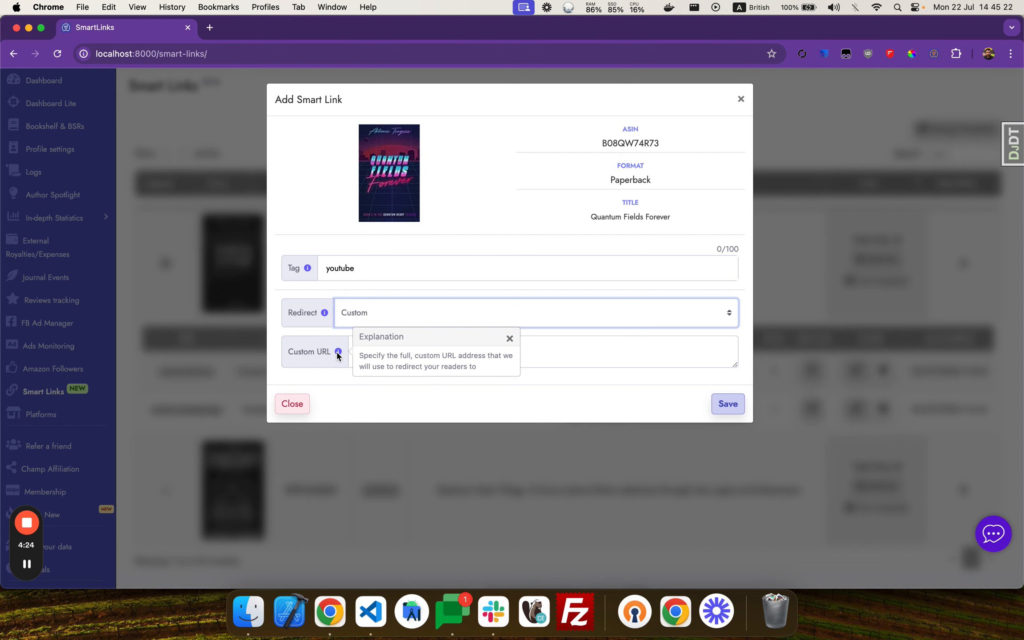
pyautogui.moveTo(308, 270)
pyautogui.click(397, 366)
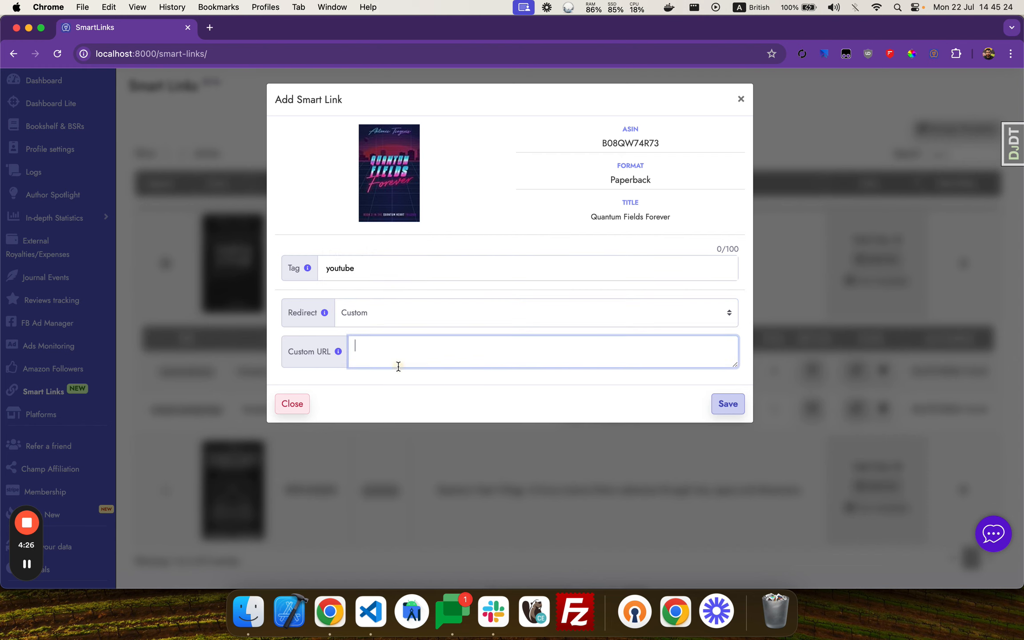
pyautogui.write('https://youtube.com')
pyautogui.click(727, 405)
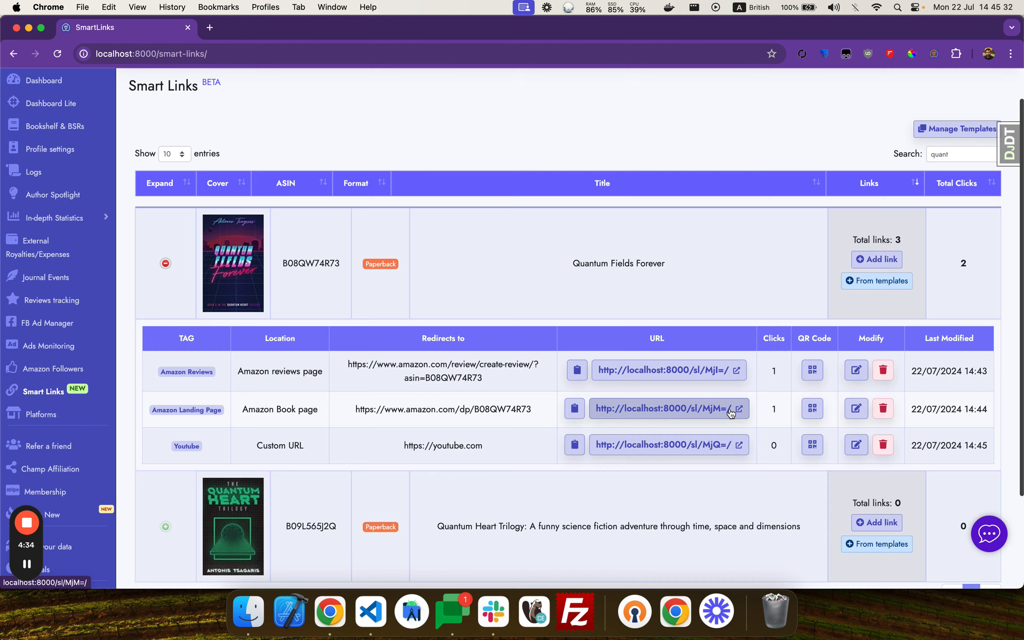
# Step: Copy the Youtube smart link's URL, open it in the incognito window, and return to the Smart Links page
pyautogui.moveTo(262, 444); pyautogui.dragTo(312, 446)
pyautogui.click(572, 448)
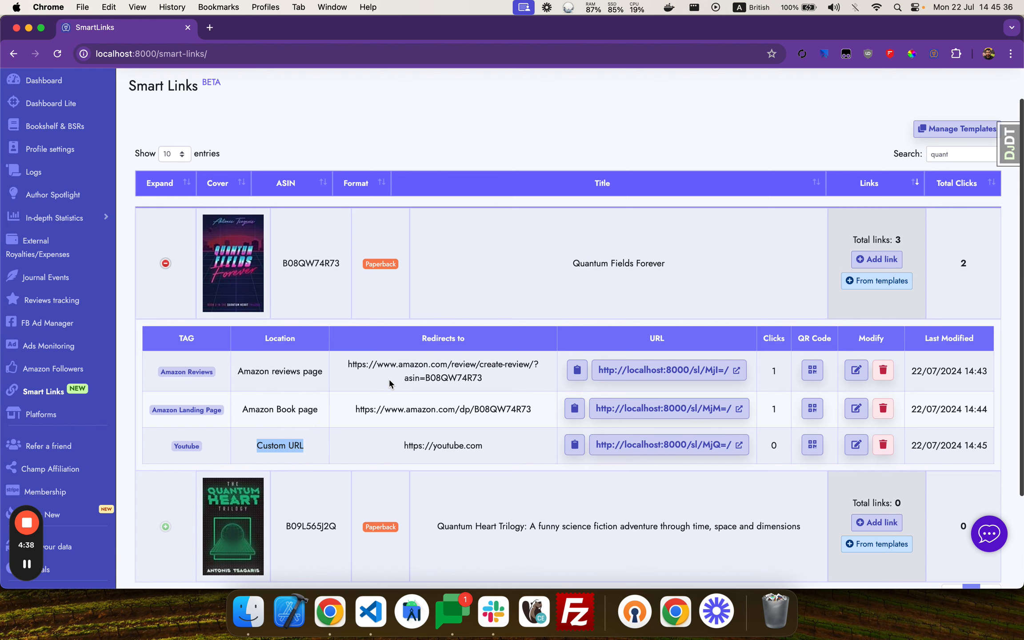
pyautogui.hotkey('ctrl', 'Right')
pyautogui.click(271, 54)
pyautogui.press('cmd+v')
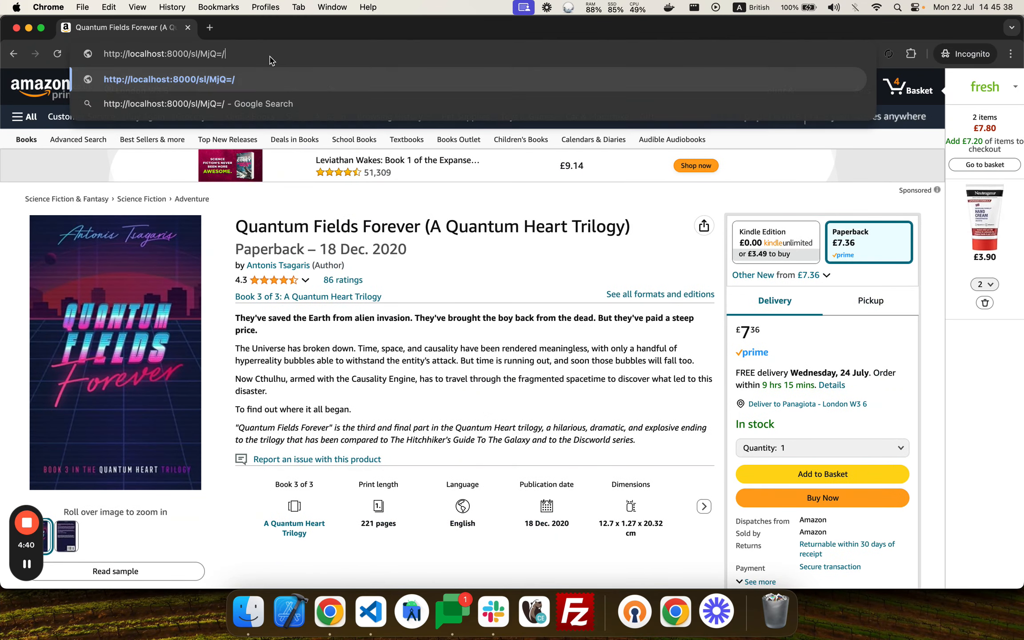
pyautogui.press('Return')
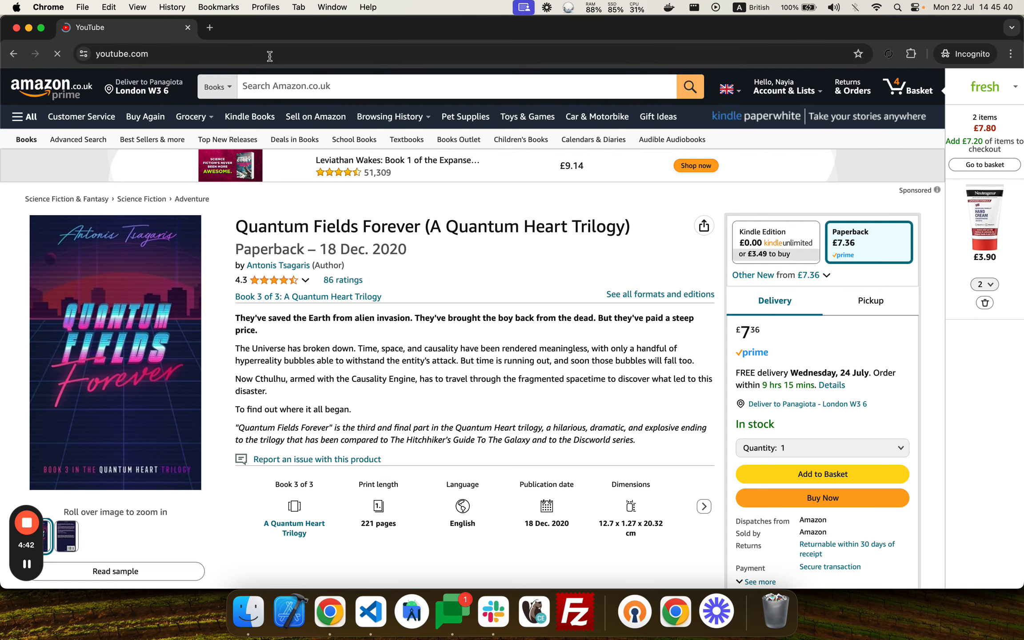
pyautogui.hotkey('ctrl', 'Left')
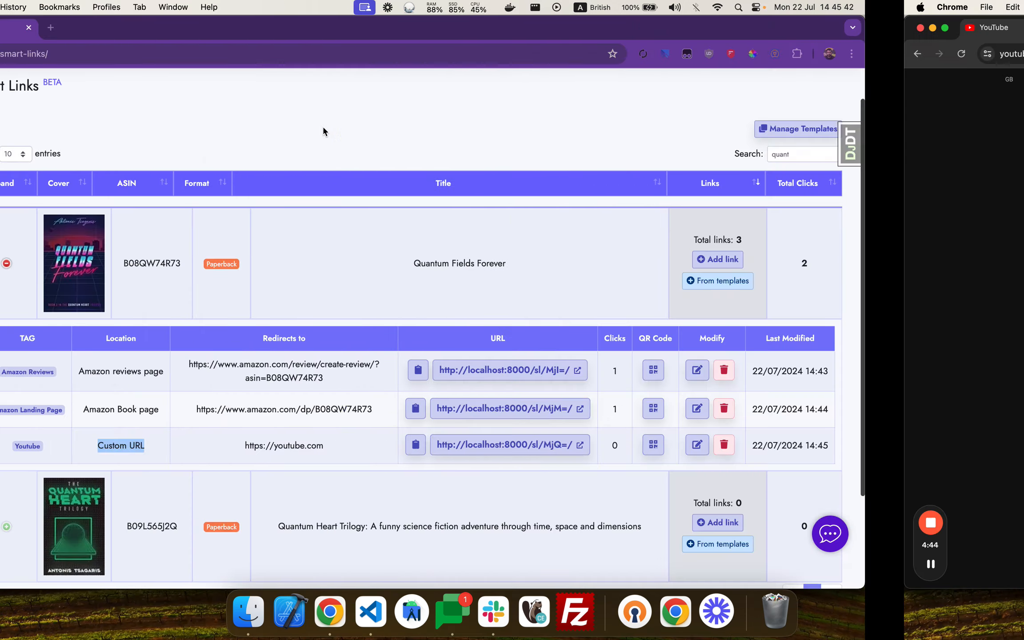
# Step: Refresh the filtered book list and expand Quantum Fields Forever to check the Youtube link's click count
pyautogui.hotkey('ctrl', 'Right')
pyautogui.hotkey('ctrl', 'Left')
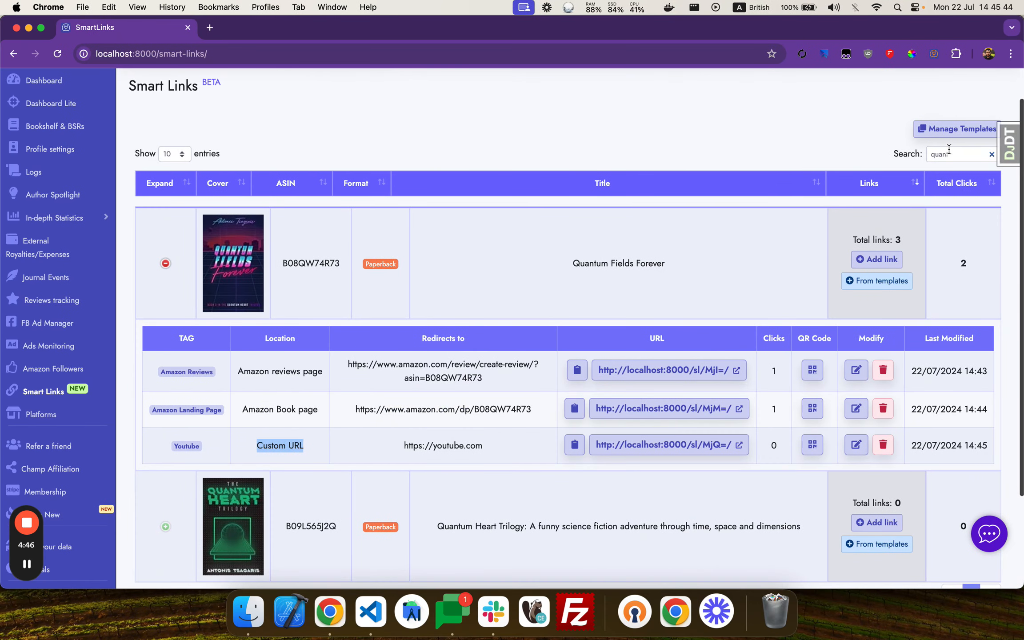
pyautogui.click(962, 154)
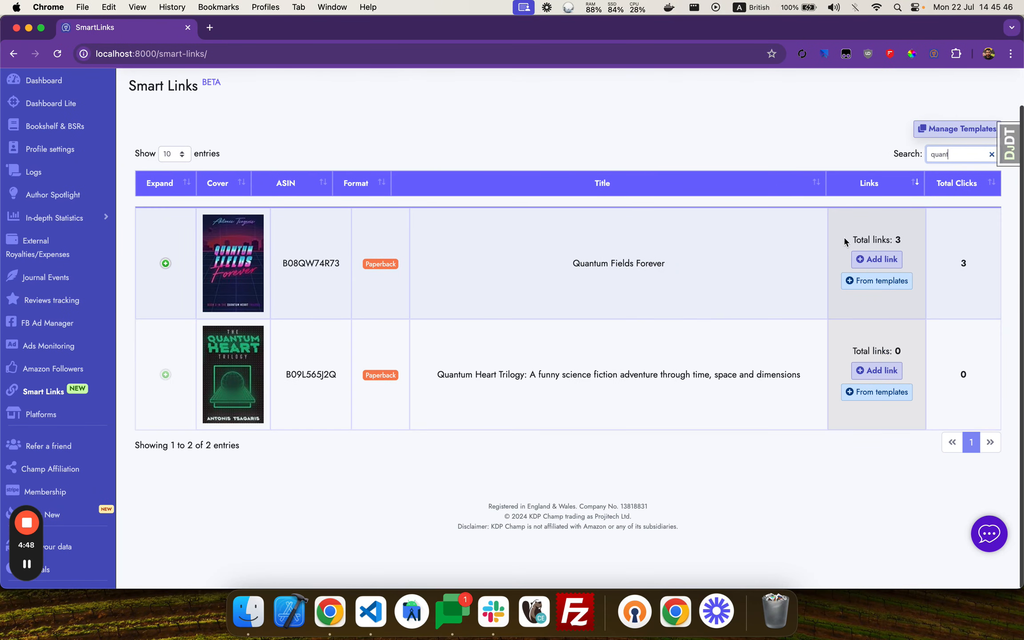
pyautogui.click(268, 260)
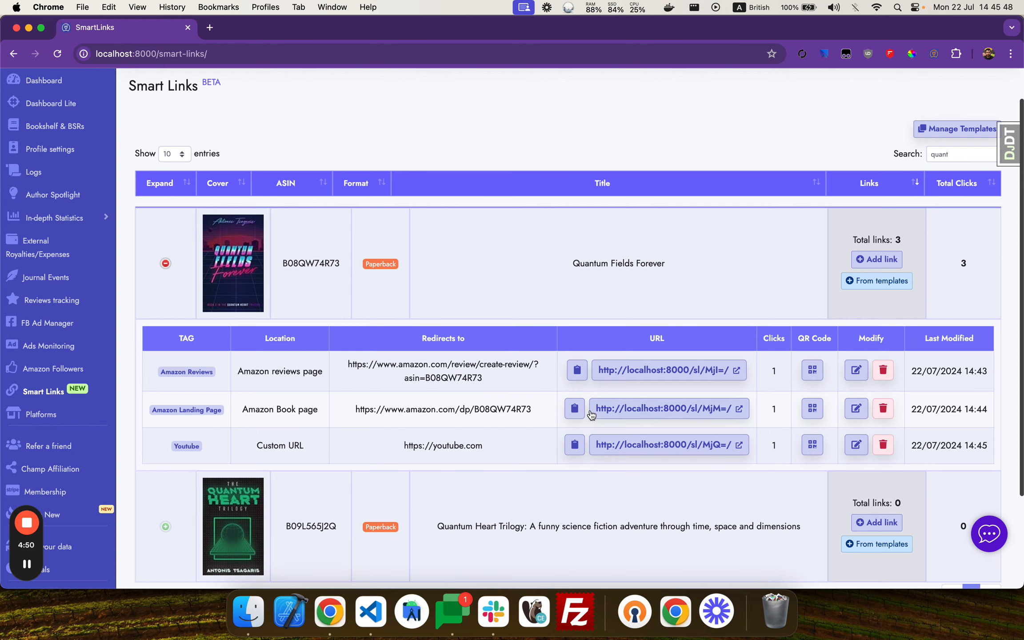
pyautogui.click(774, 445)
pyautogui.click(772, 437)
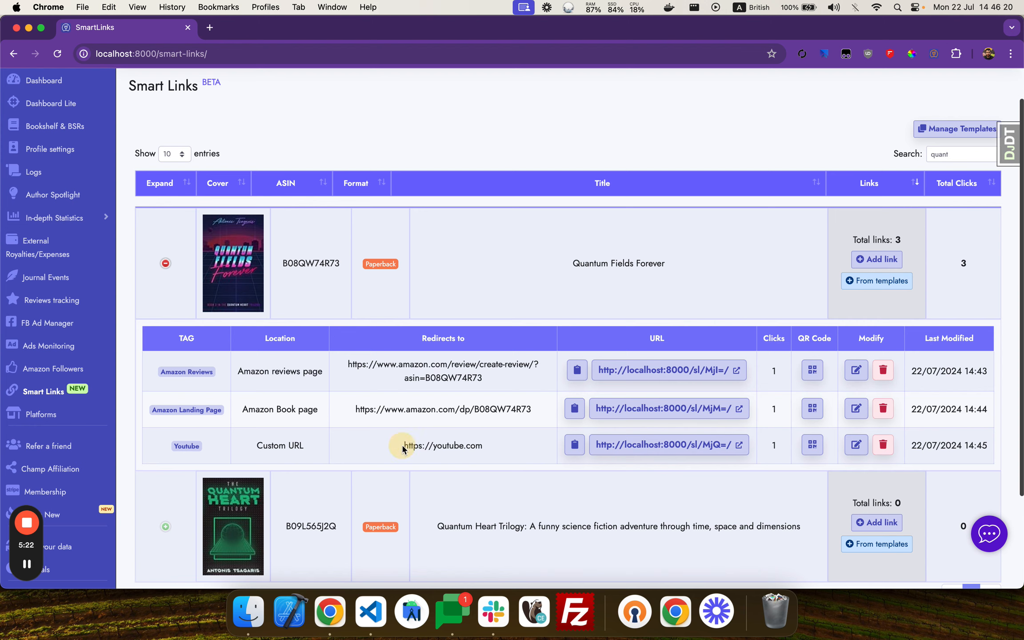
# Step: Change the Youtube smart link's redirect from its custom URL to Amazon reviews and save it
pyautogui.moveTo(404, 446); pyautogui.dragTo(487, 444)
pyautogui.click(856, 445)
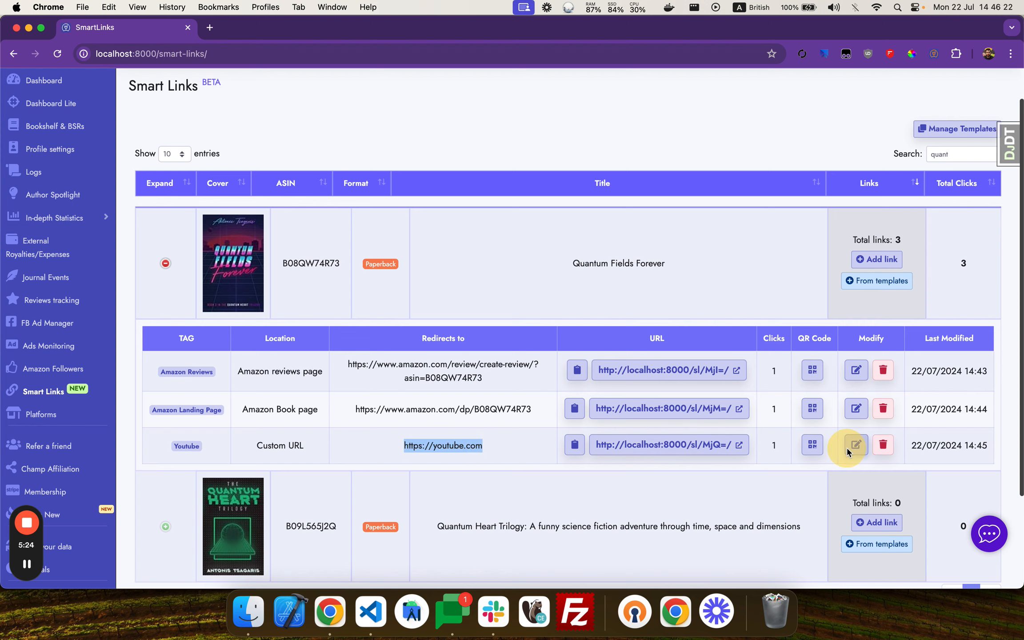
pyautogui.click(371, 273)
pyautogui.click(369, 312)
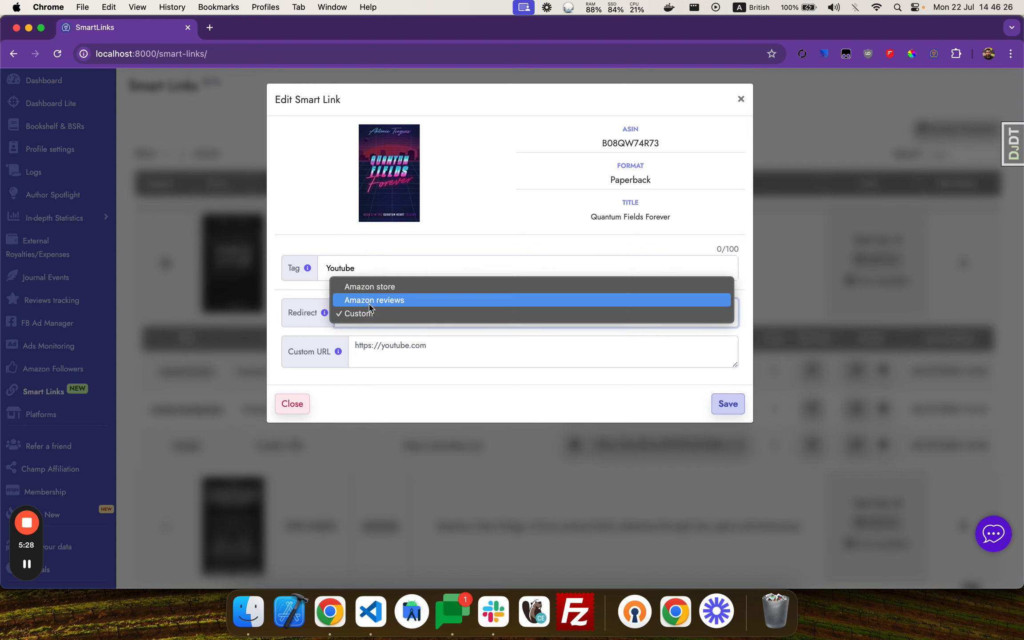
pyautogui.click(372, 300)
pyautogui.click(728, 363)
pyautogui.moveTo(354, 441); pyautogui.dragTo(542, 450)
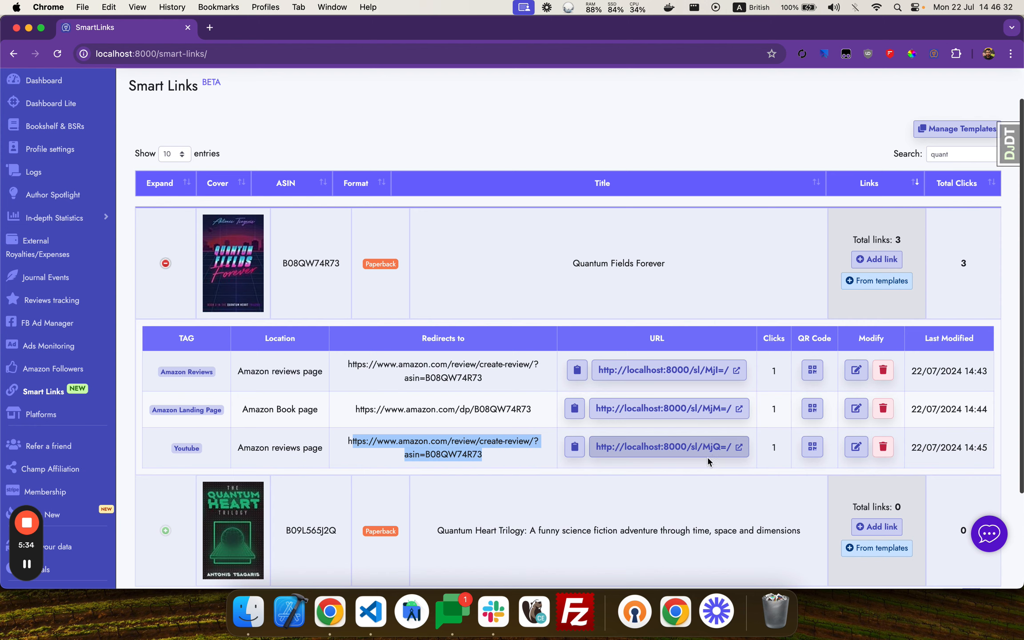
# Step: Copy the Youtube link's URL, load it in the incognito window to test its redirect, and return to the Smart Links page
pyautogui.click(575, 451)
pyautogui.hotkey('ctrl', 'Right')
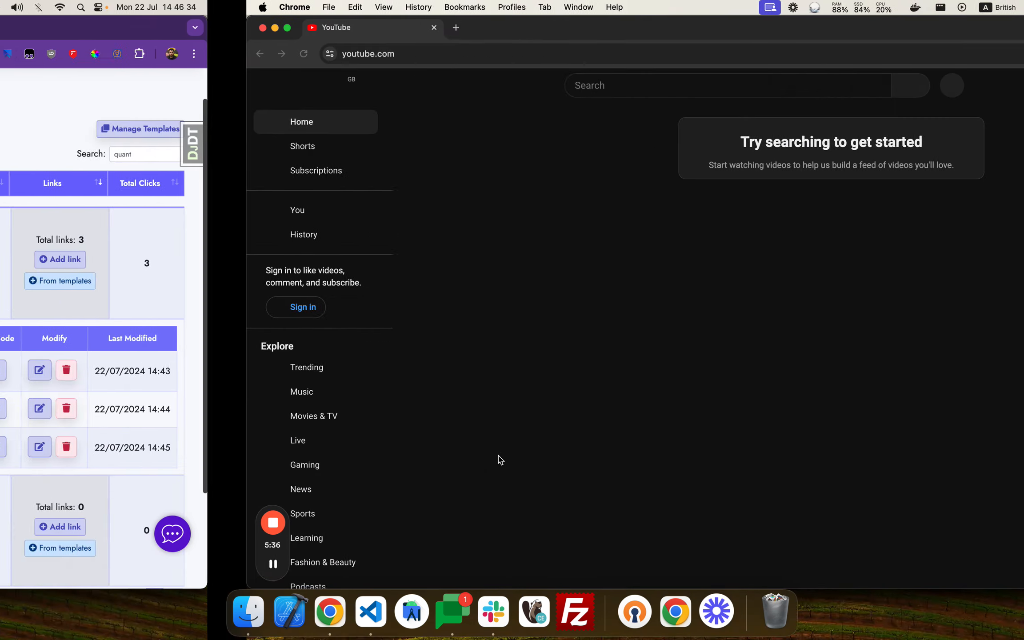
pyautogui.click(348, 51)
pyautogui.press('super+v')
pyautogui.press('Return')
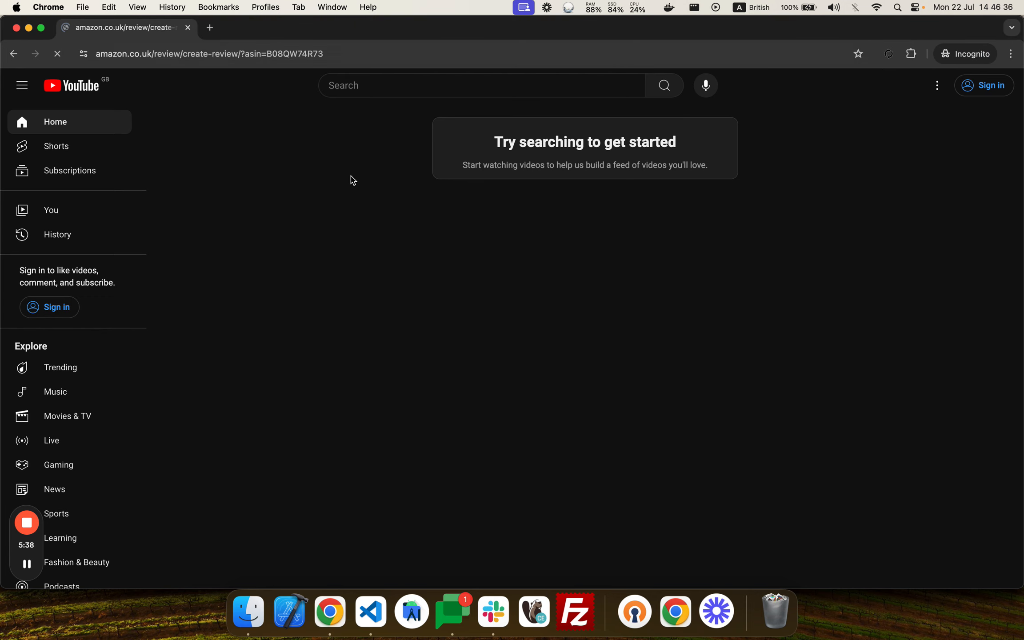
pyautogui.hotkey('ctrl', 'Left')
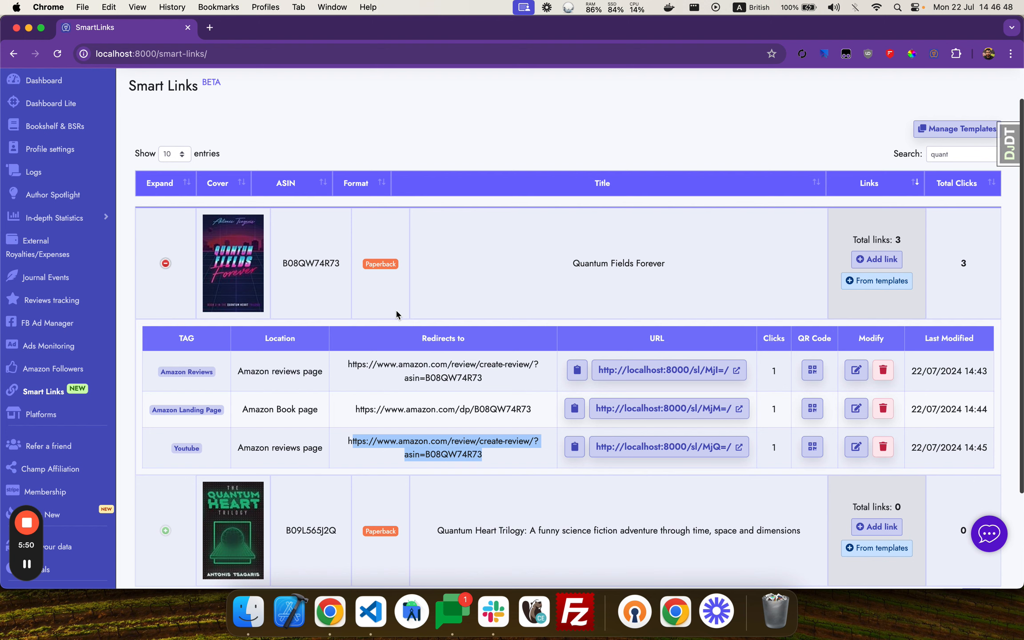
pyautogui.scroll(2, 701, 304)
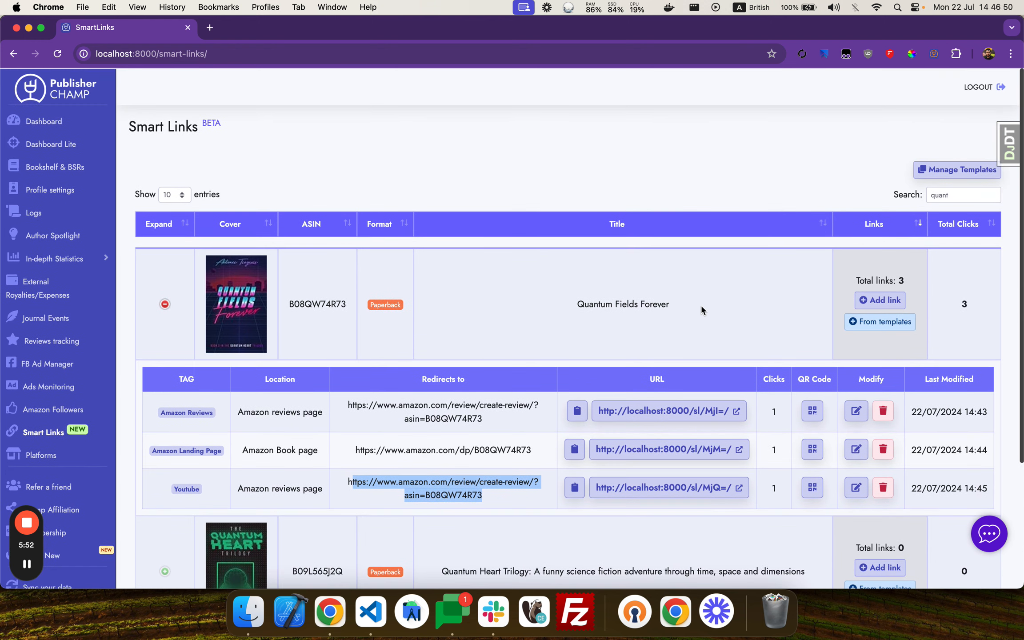
pyautogui.click(946, 168)
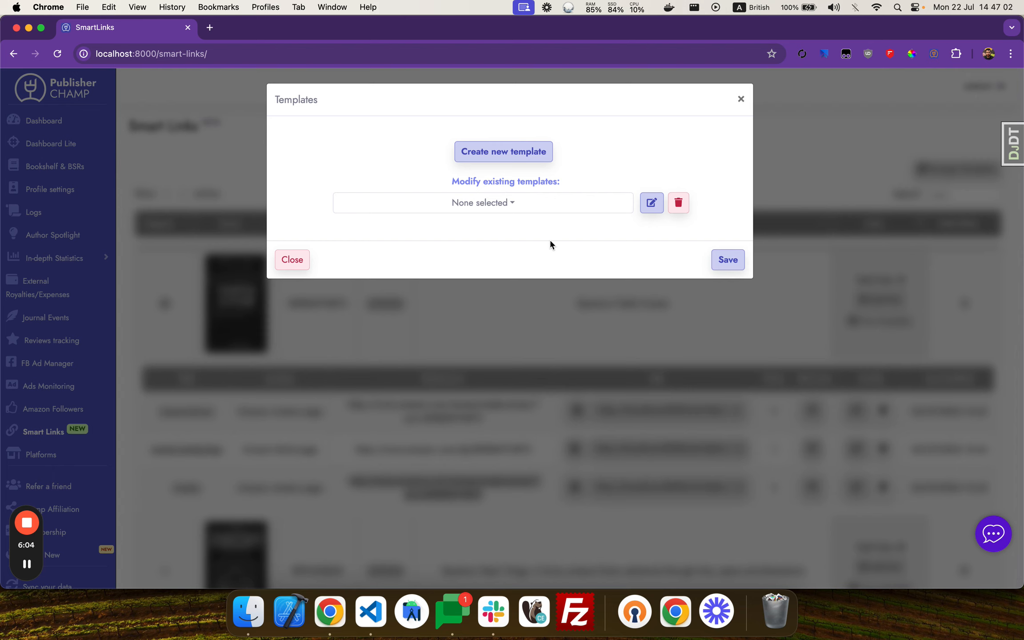
pyautogui.click(517, 153)
pyautogui.click(391, 147)
pyautogui.write('etsy shop')
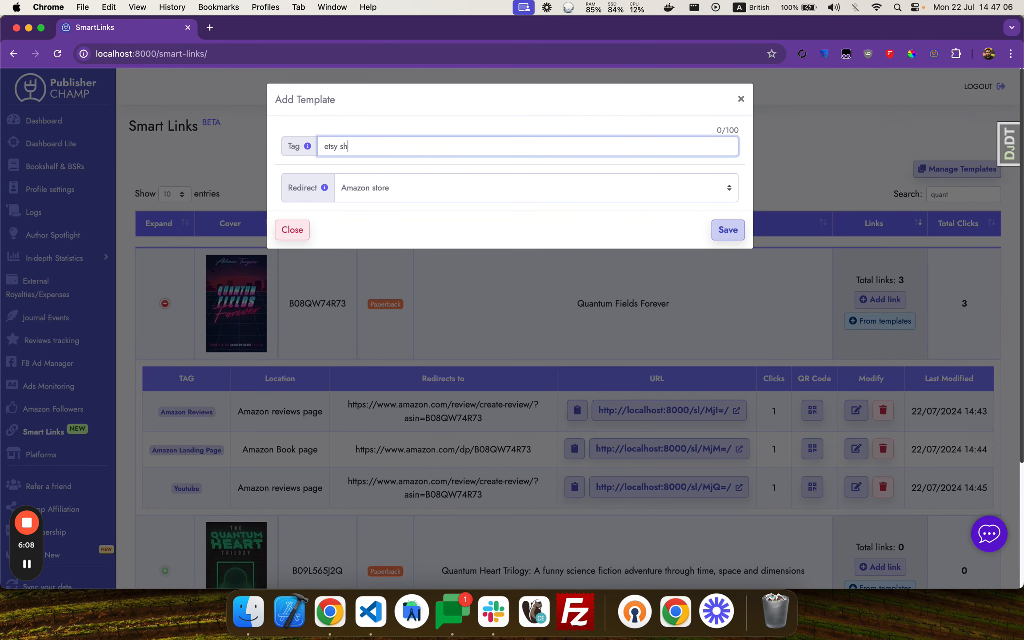
pyautogui.click(400, 192)
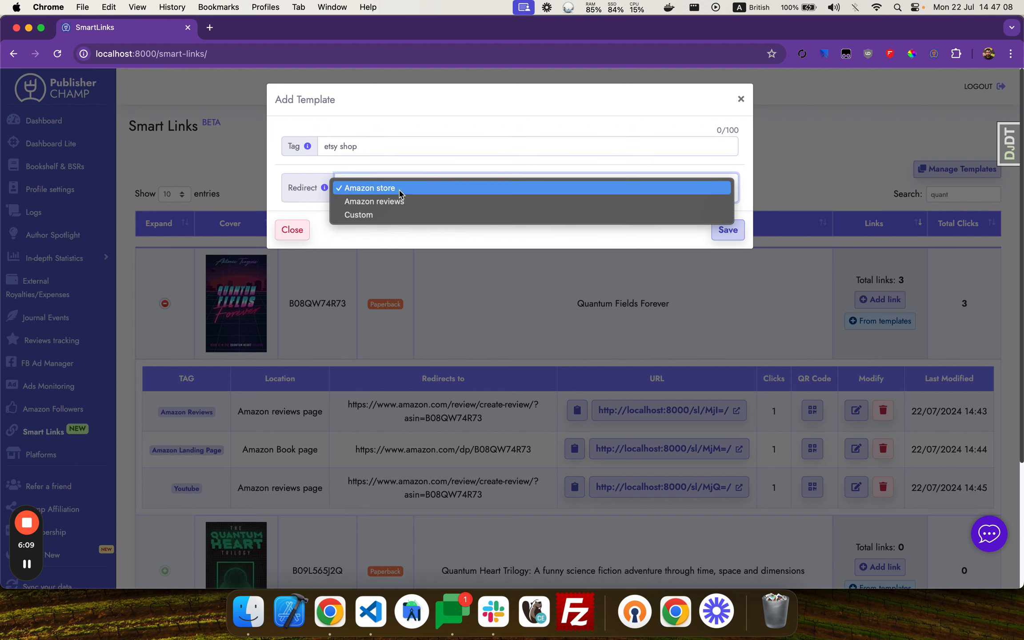
pyautogui.click(380, 214)
pyautogui.click(380, 215)
pyautogui.write('ht')
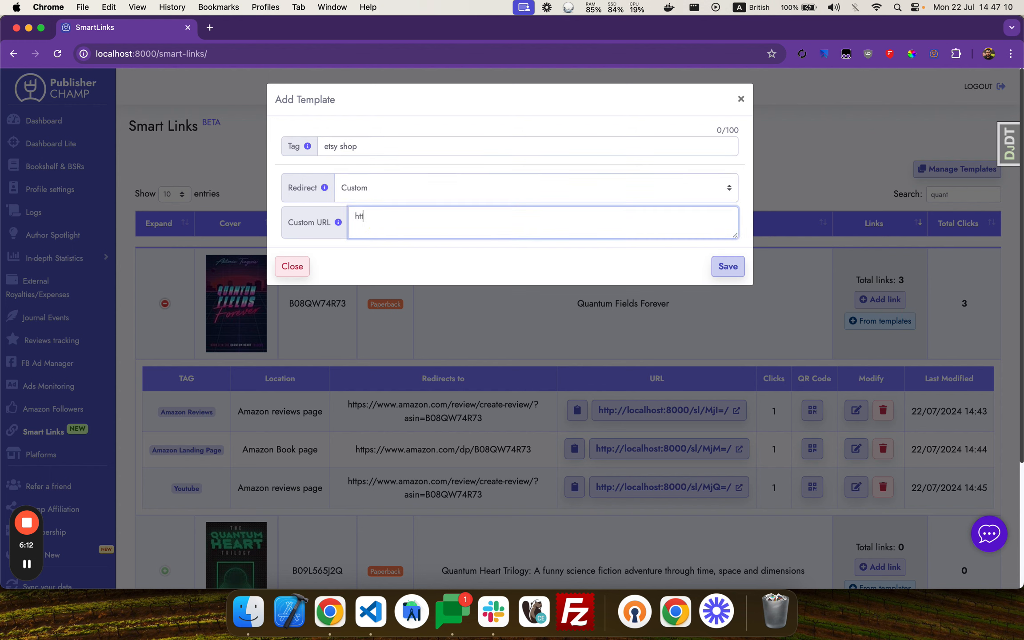
pyautogui.write('tps://www.etsy.com')
pyautogui.click(726, 272)
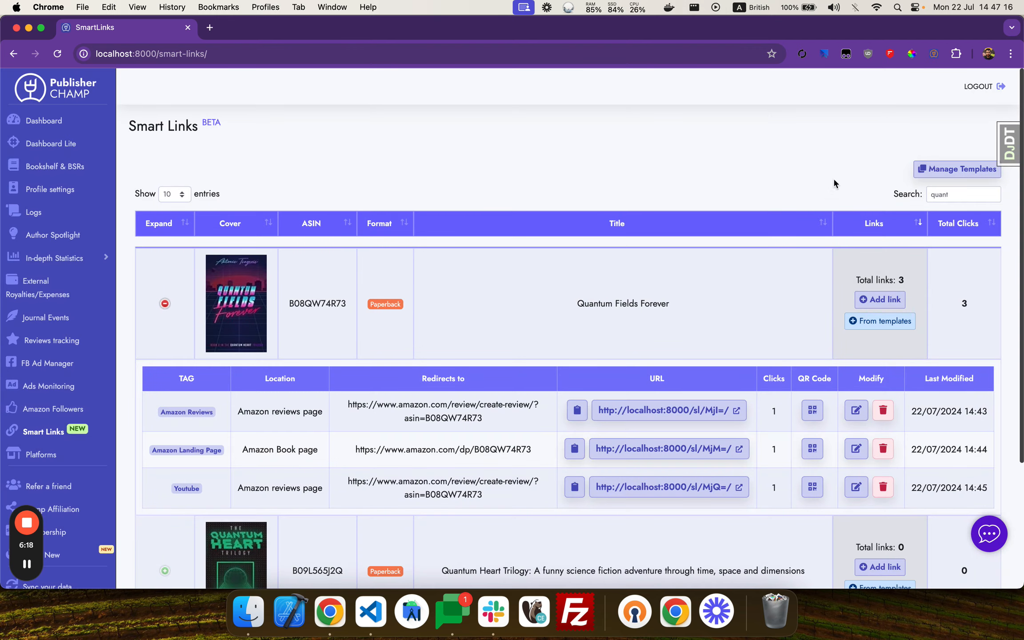
# Step: Open the template manager and check the list of existing templates
pyautogui.click(921, 171)
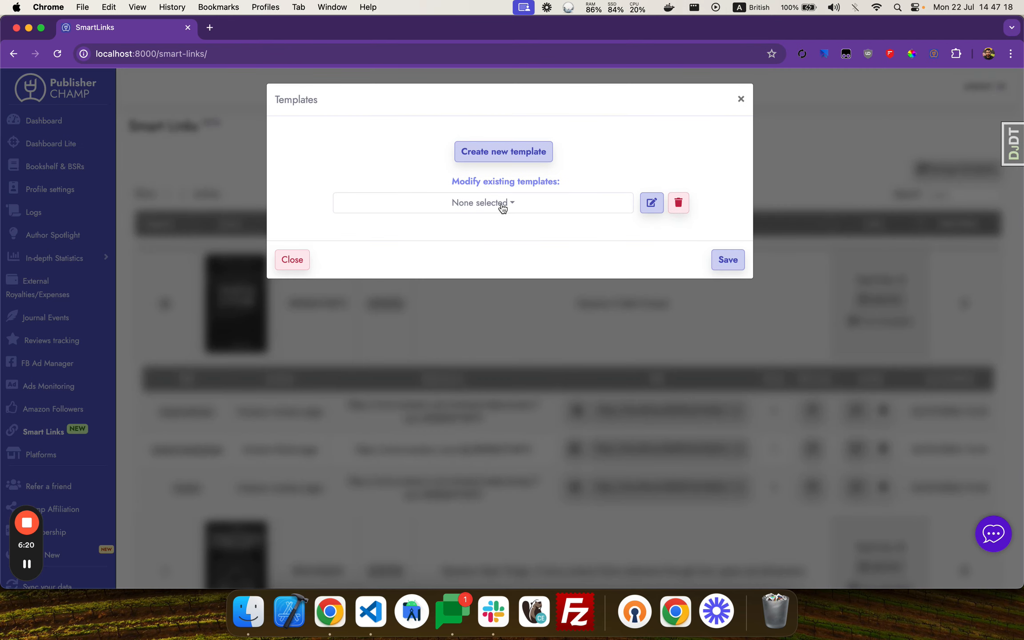
pyautogui.click(501, 203)
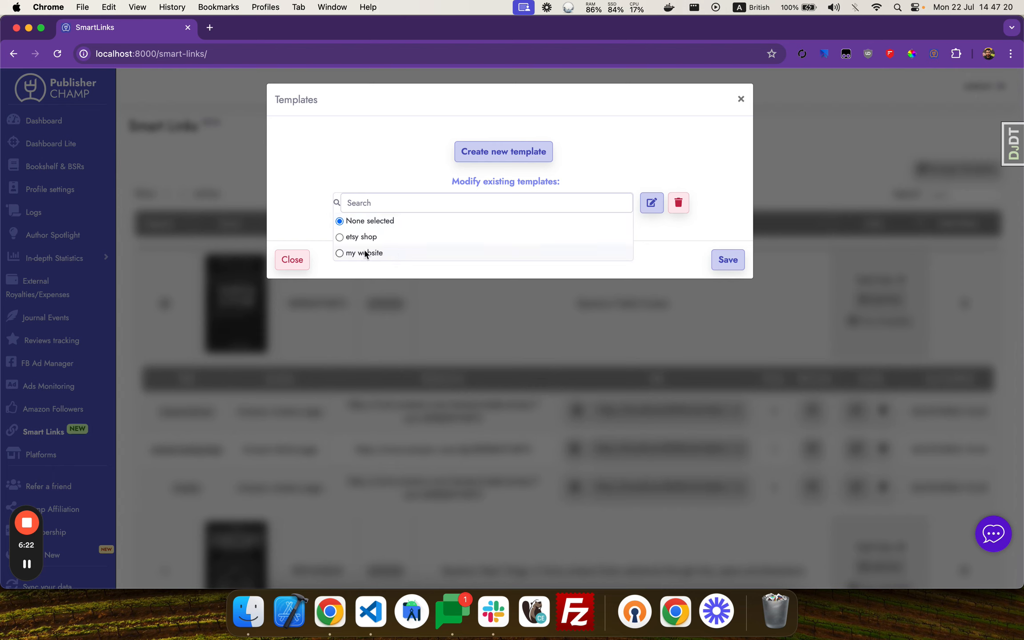
pyautogui.click(400, 173)
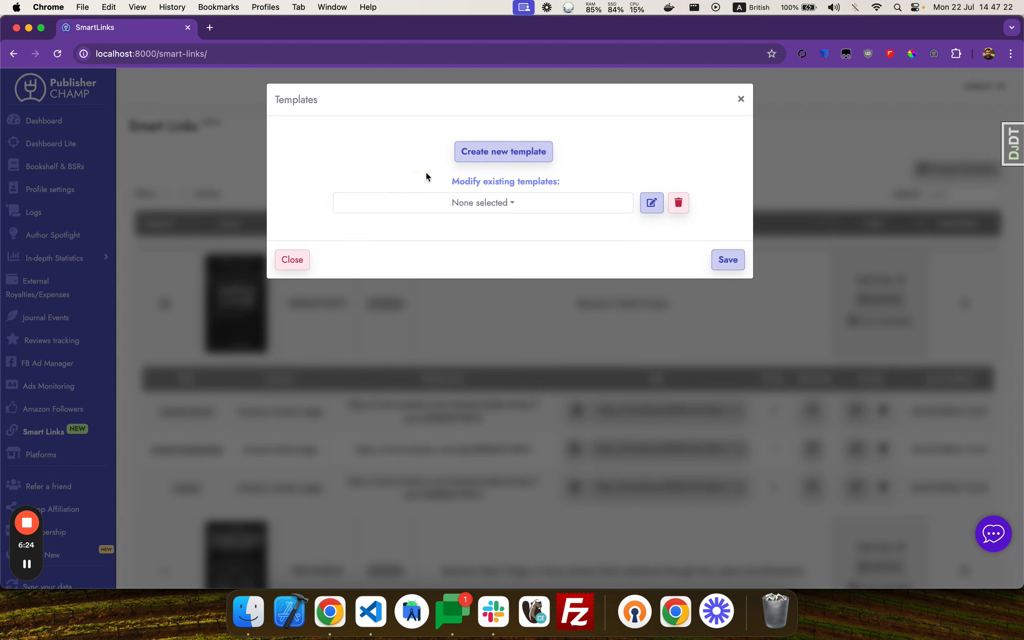
pyautogui.click(493, 150)
pyautogui.click(448, 148)
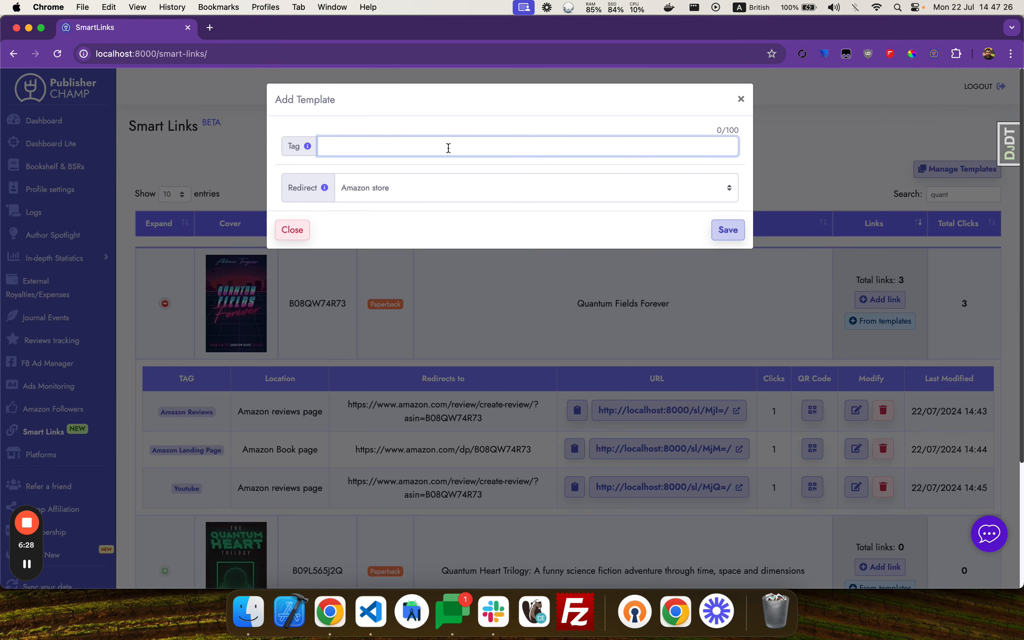
pyautogui.write('google')
pyautogui.doubleClick(341, 147)
pyautogui.write('publisher champ')
pyautogui.click(365, 196)
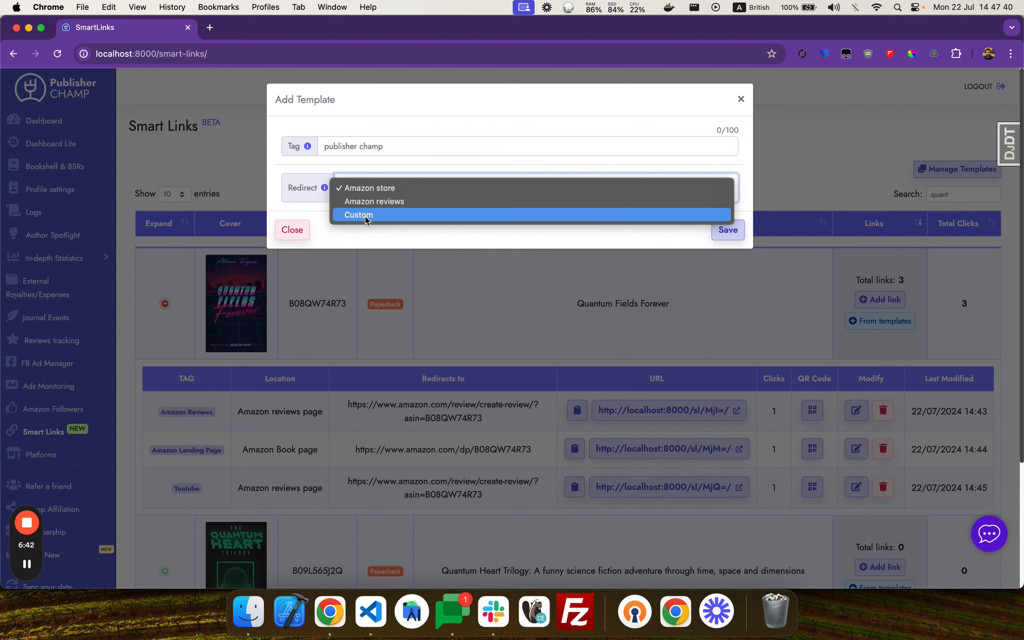
pyautogui.click(362, 218)
pyautogui.click(369, 227)
pyautogui.write('https')
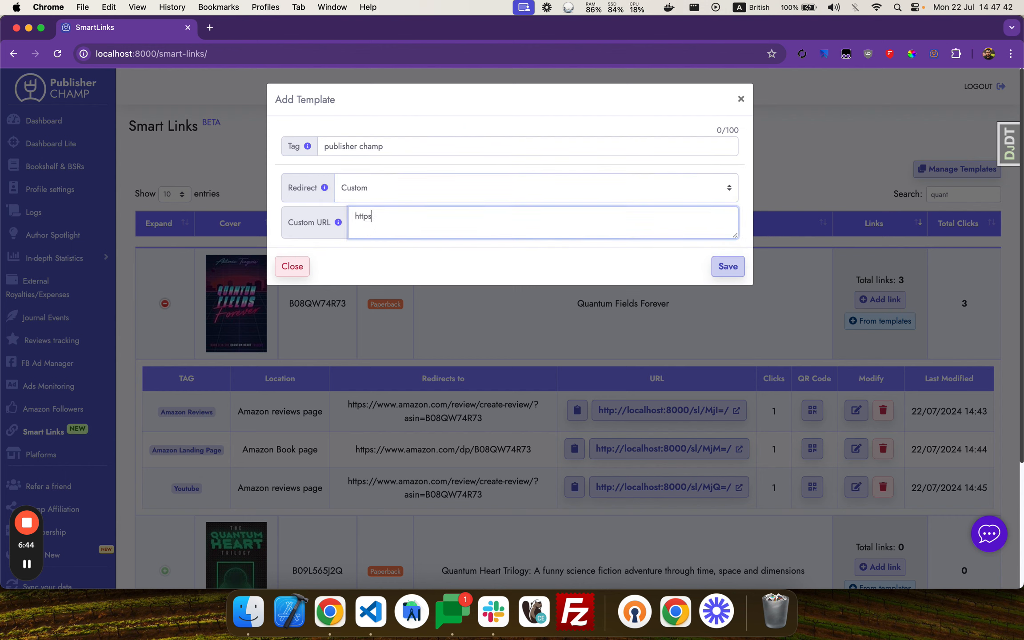
pyautogui.write('://www.publishechamp.com')
pyautogui.click(727, 267)
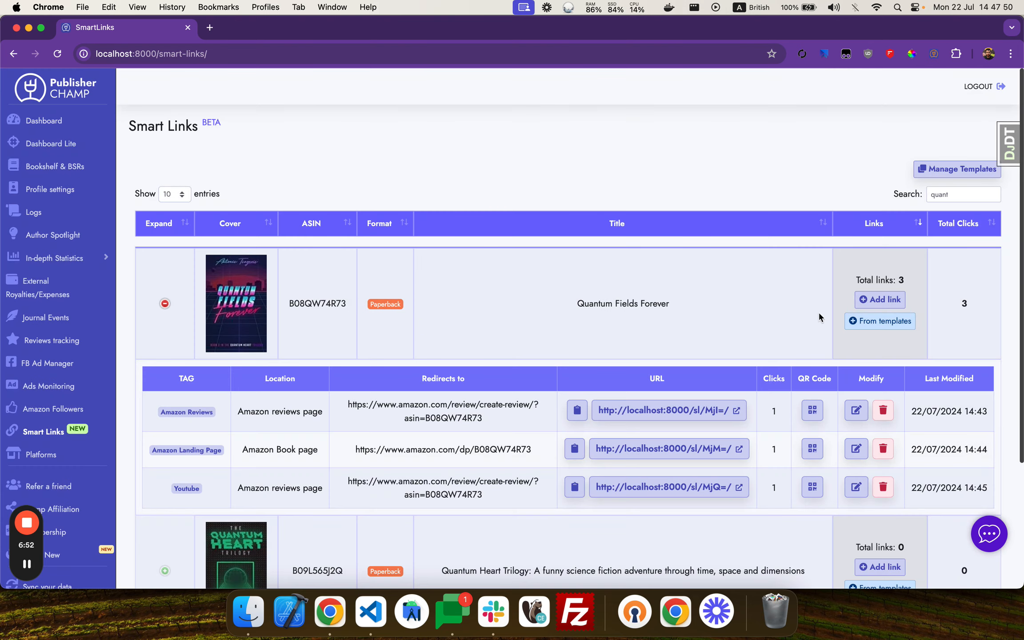
# Step: Add the saved templates as smart links to Quantum Fields Forever and review the tags of the added links
pyautogui.click(874, 329)
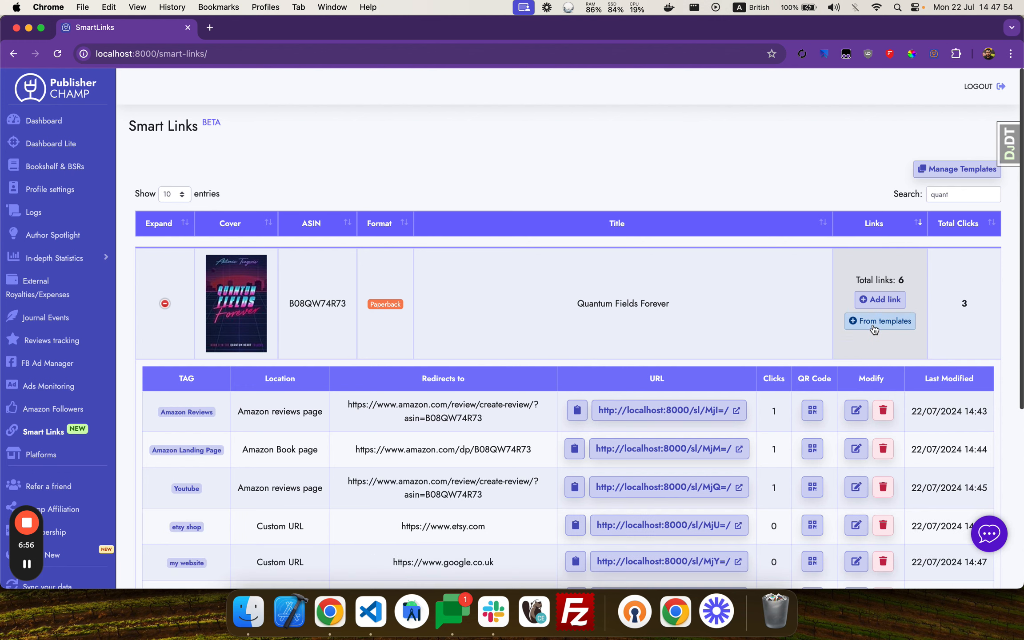
pyautogui.scroll(-3, 610, 284)
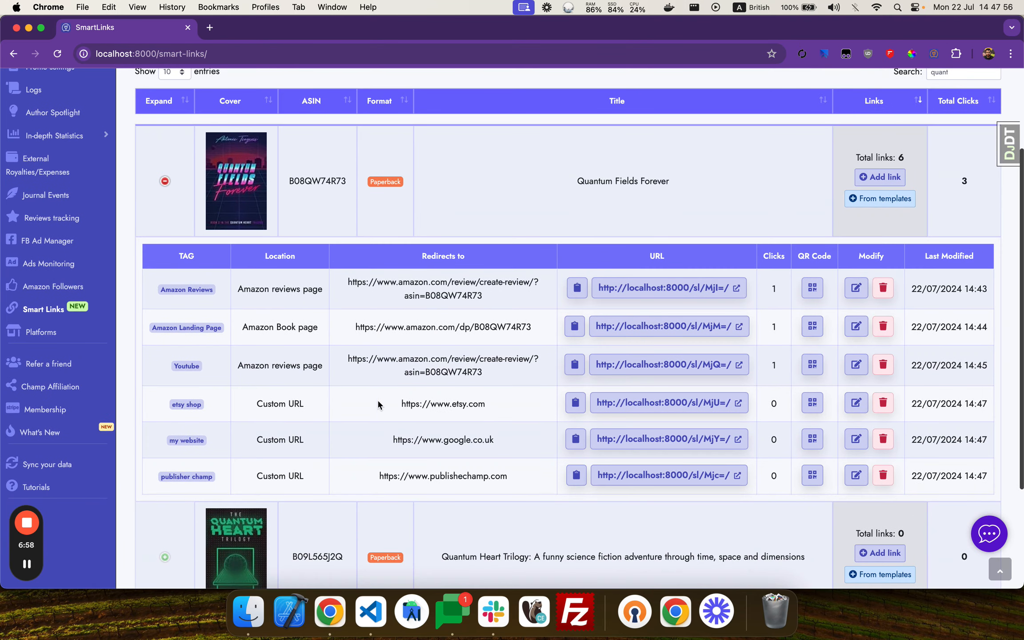
pyautogui.moveTo(166, 402); pyautogui.dragTo(228, 402)
pyautogui.moveTo(167, 438); pyautogui.dragTo(228, 438)
pyautogui.moveTo(158, 476); pyautogui.dragTo(224, 475)
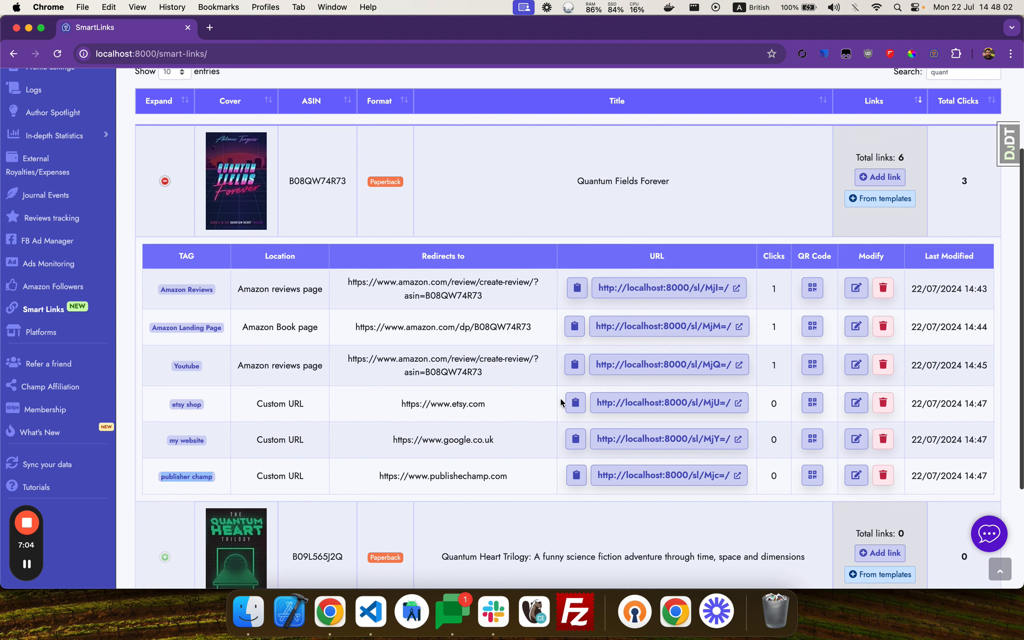
# Step: Add the saved templates as smart links to Quantum Heart Trilogy and review their tags
pyautogui.scroll(-5, 558, 398)
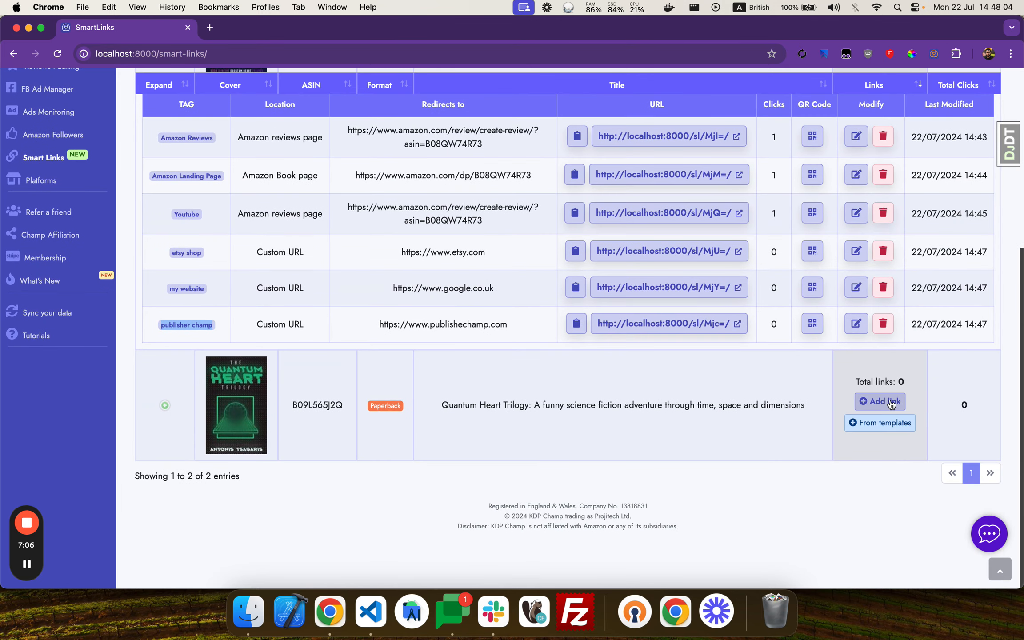
pyautogui.click(875, 426)
pyautogui.scroll(-3, 205, 365)
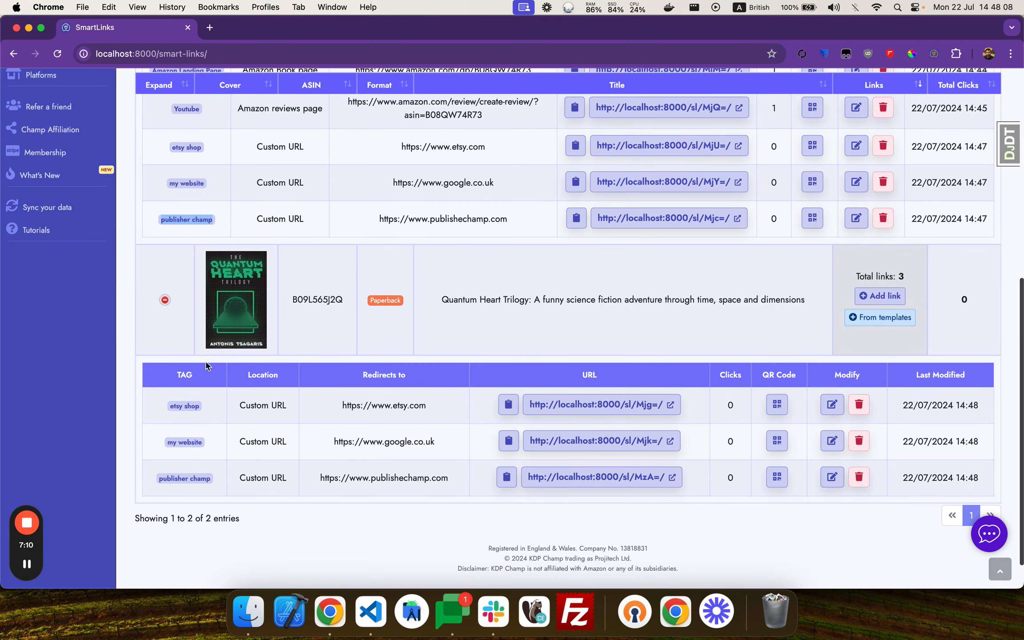
pyautogui.moveTo(170, 406); pyautogui.dragTo(208, 405)
pyautogui.moveTo(166, 443); pyautogui.dragTo(208, 442)
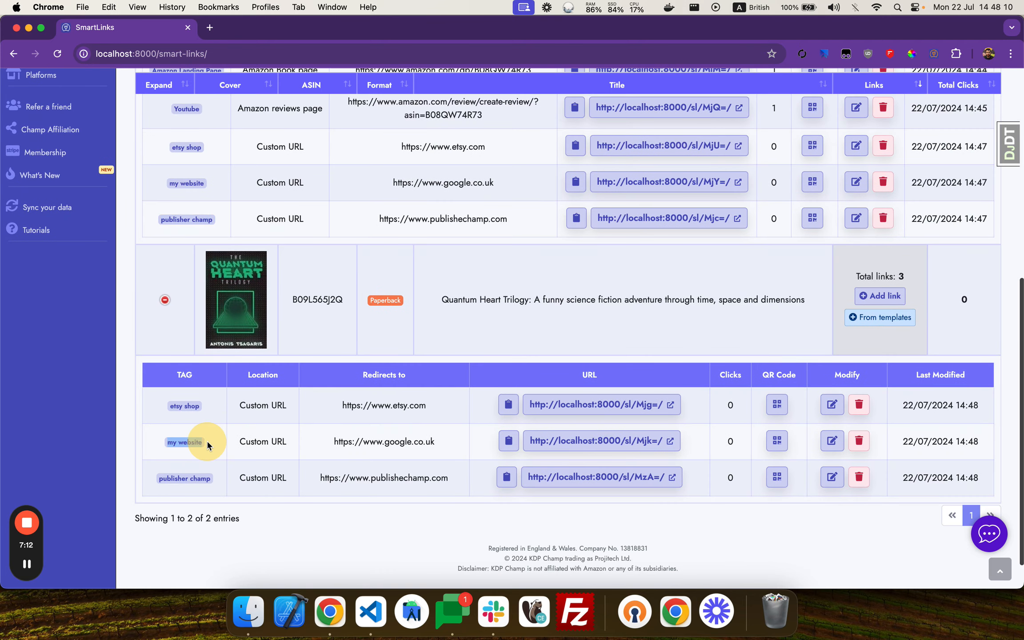
pyautogui.moveTo(152, 487); pyautogui.dragTo(235, 481)
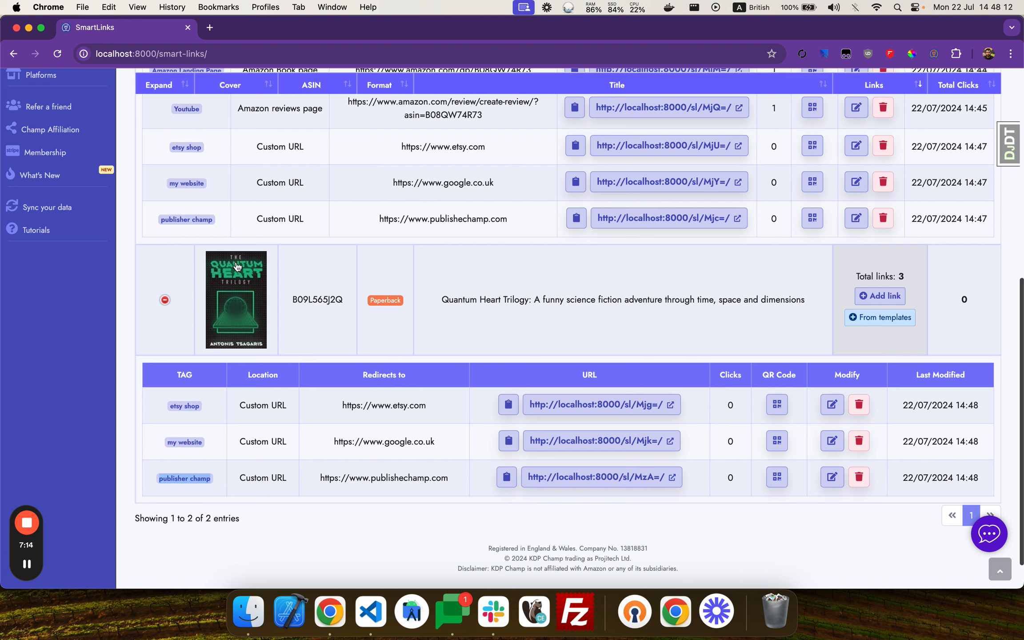
# Step: Copy the URL of Quantum Heart Trilogy's etsy shop link, open it in the incognito window, and return to the Smart Links page
pyautogui.click(508, 405)
pyautogui.hotkey('ctrl', 'Right')
pyautogui.click(267, 54)
pyautogui.press('super+v')
pyautogui.press('Return')
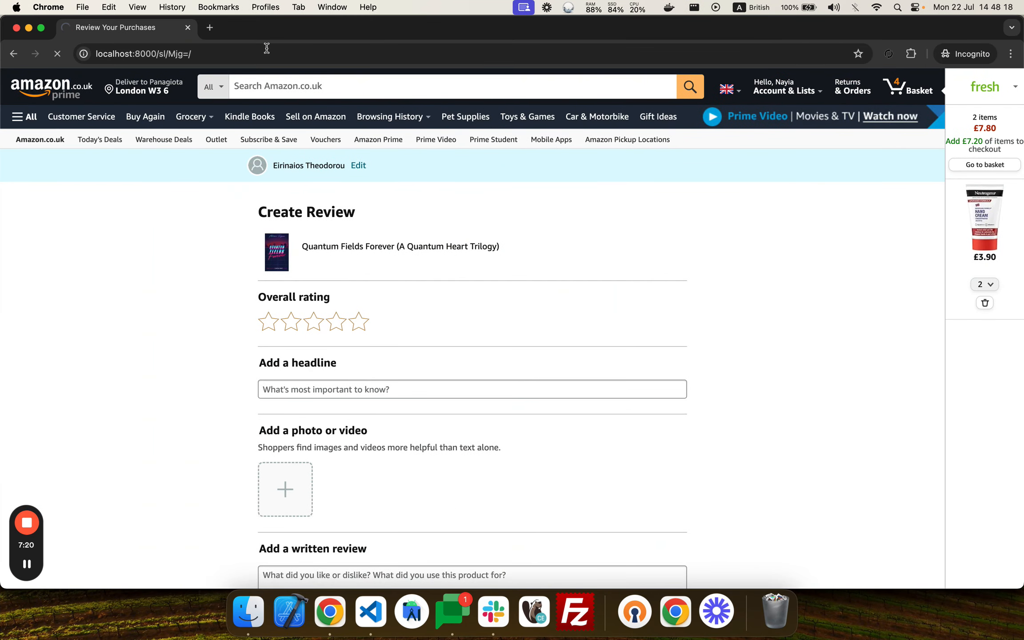
pyautogui.hotkey('ctrl', 'Left')
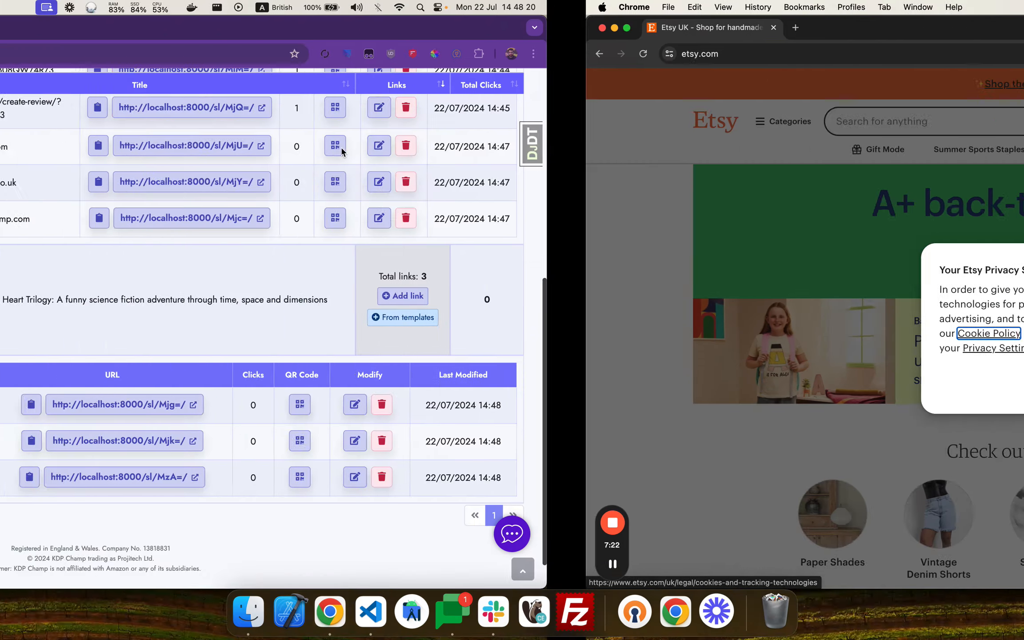
# Step: Refresh the filtered book list and expand Quantum Heart Trilogy to check its links' click counts
pyautogui.scroll(10, 813, 182)
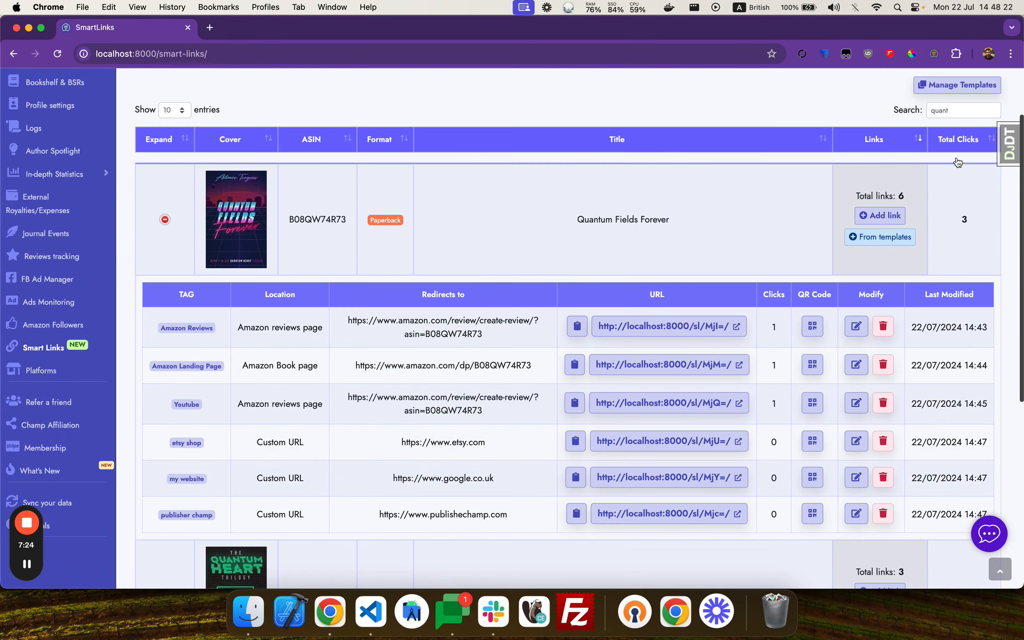
pyautogui.click(961, 109)
pyautogui.press('Return')
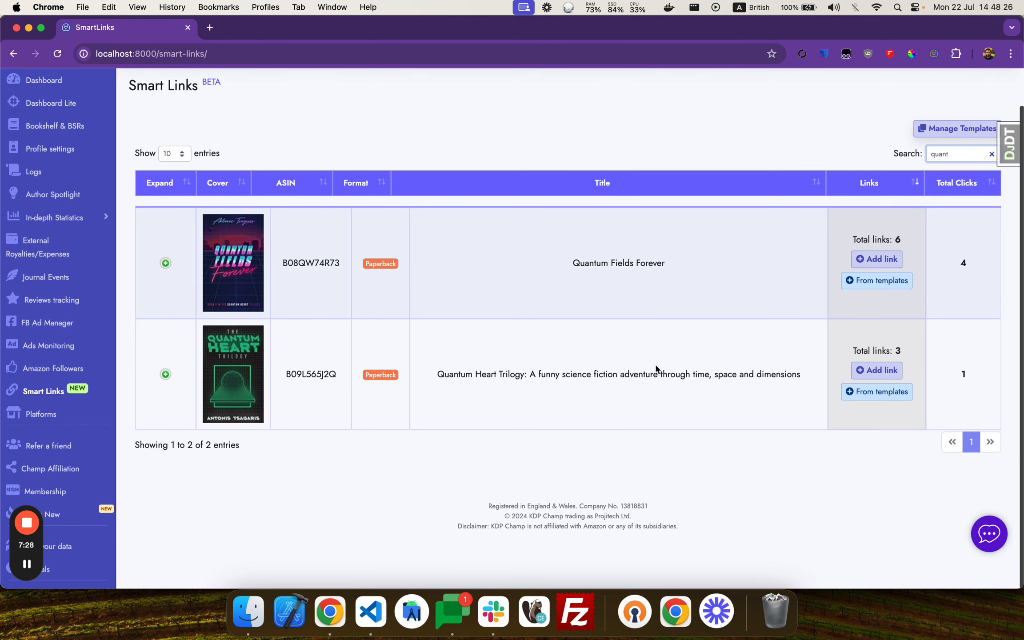
pyautogui.click(159, 381)
pyautogui.scroll(-3, 313, 376)
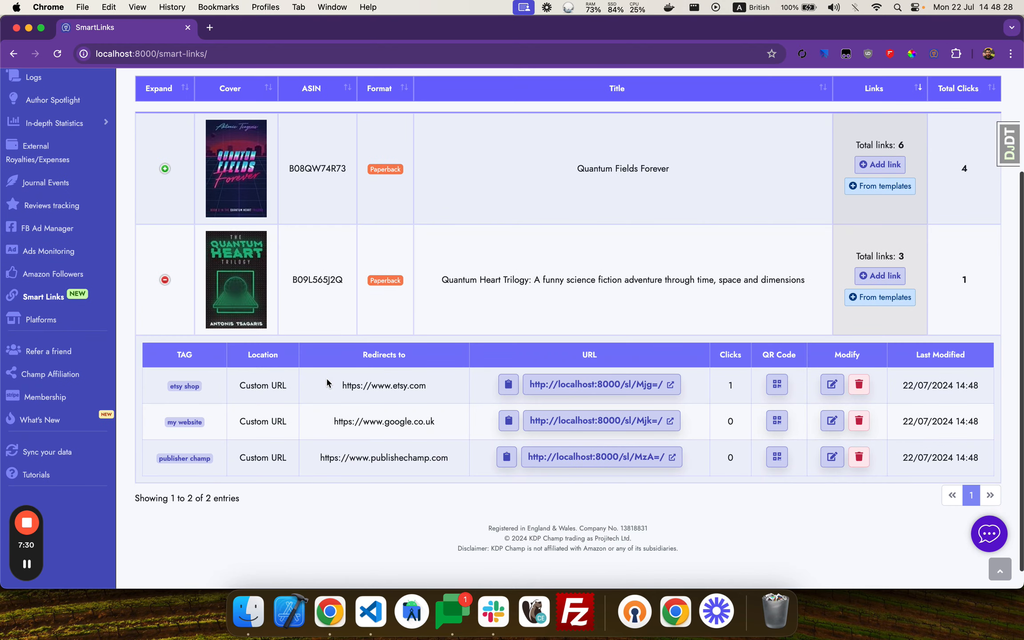
# Step: Highlight the click count of Quantum Heart Trilogy's etsy shop link, and view and close the link's QR codes
pyautogui.moveTo(739, 387); pyautogui.dragTo(706, 385)
pyautogui.click(779, 389)
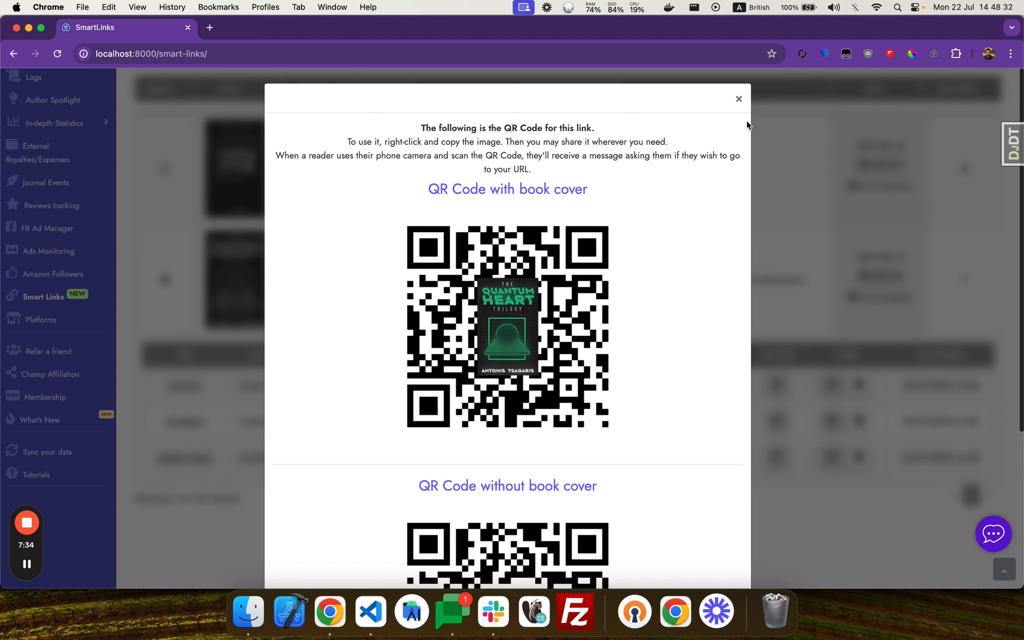
pyautogui.click(738, 99)
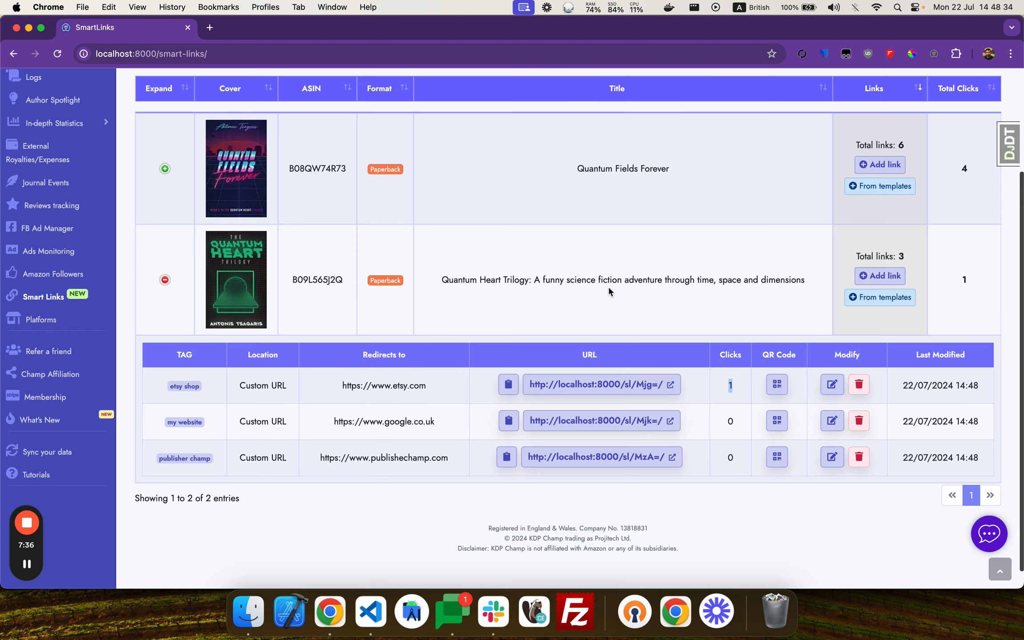
# Step: Open the Book Stats page from the In-depth Statistics section
pyautogui.scroll(2, 608, 287)
pyautogui.scroll(1, 609, 291)
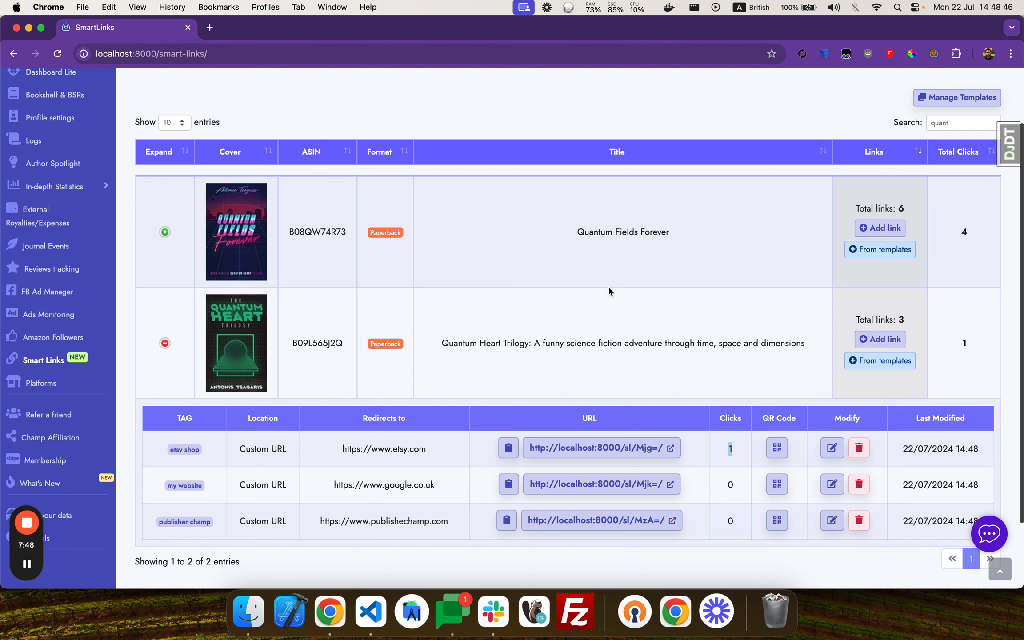
pyautogui.scroll(3, 609, 288)
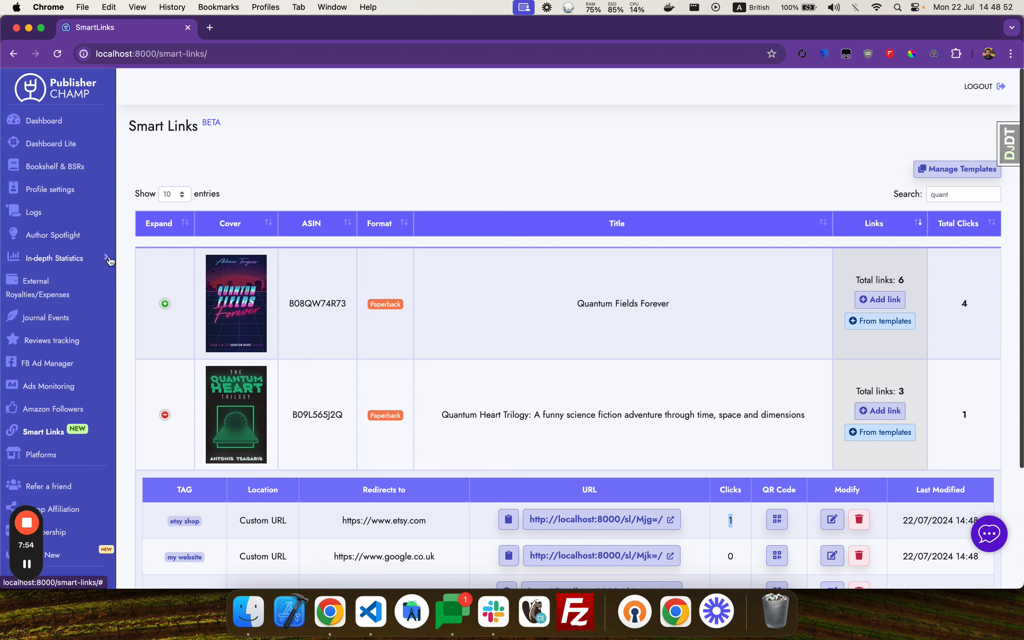
pyautogui.click(108, 259)
pyautogui.click(29, 306)
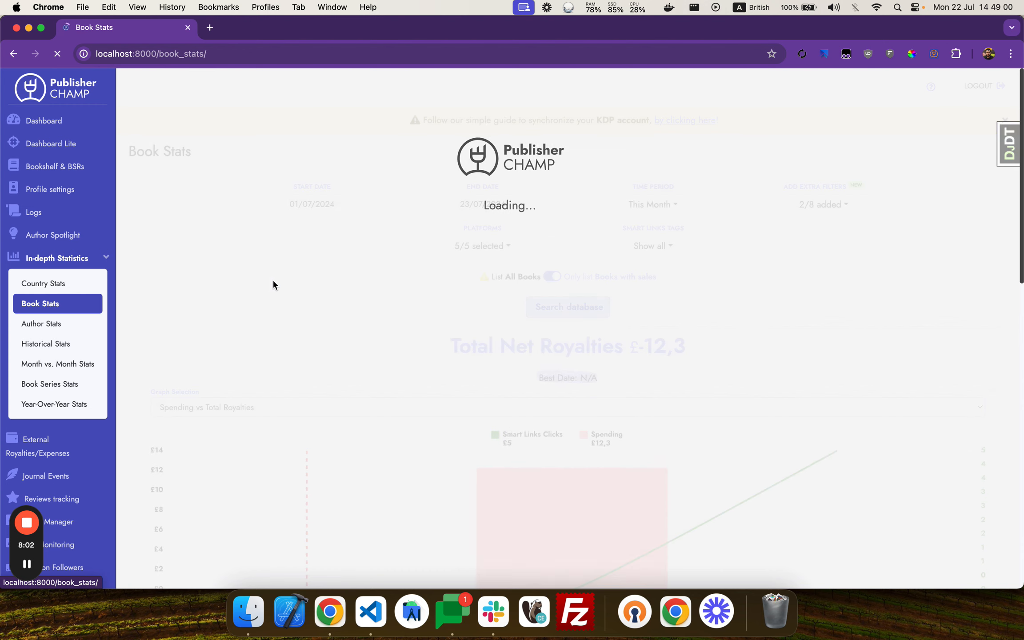
# Step: Review the smart links clicks line in the Book Stats graph and switch the graph to Books sold
pyautogui.scroll(-3, 328, 250)
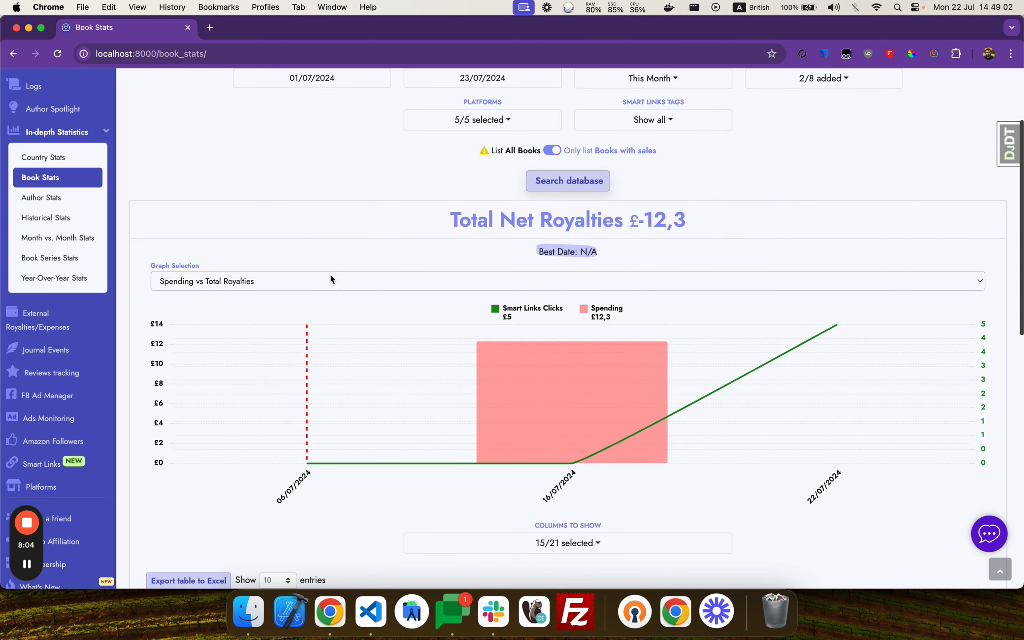
pyautogui.moveTo(832, 333)
pyautogui.click(777, 281)
pyautogui.click(694, 200)
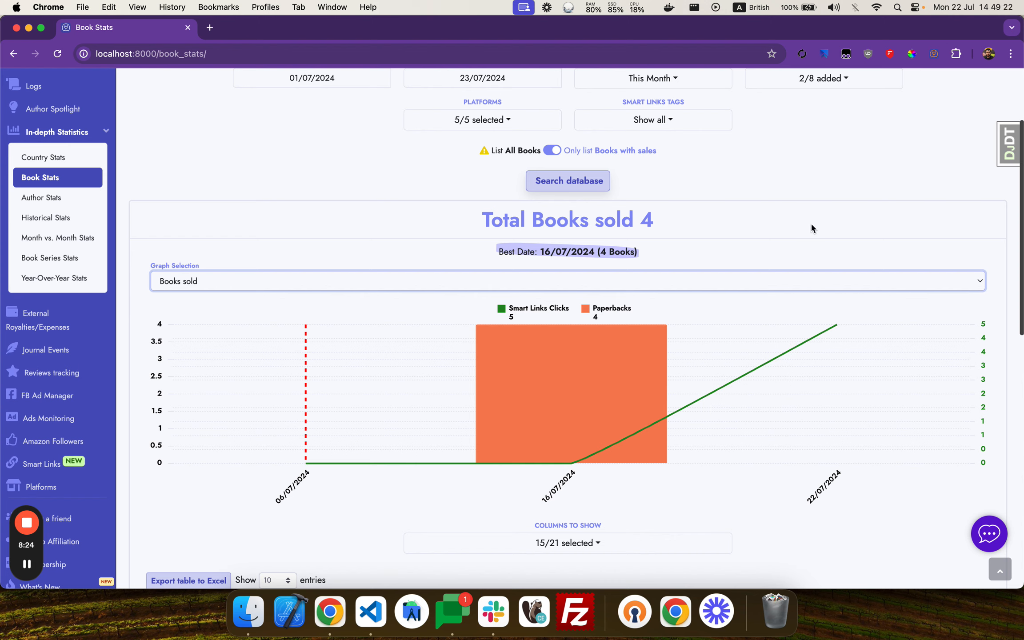
# Step: Filter the book stats by the smart links tag etsy shop, search the database, and review the graph
pyautogui.scroll(3, 811, 228)
pyautogui.click(697, 199)
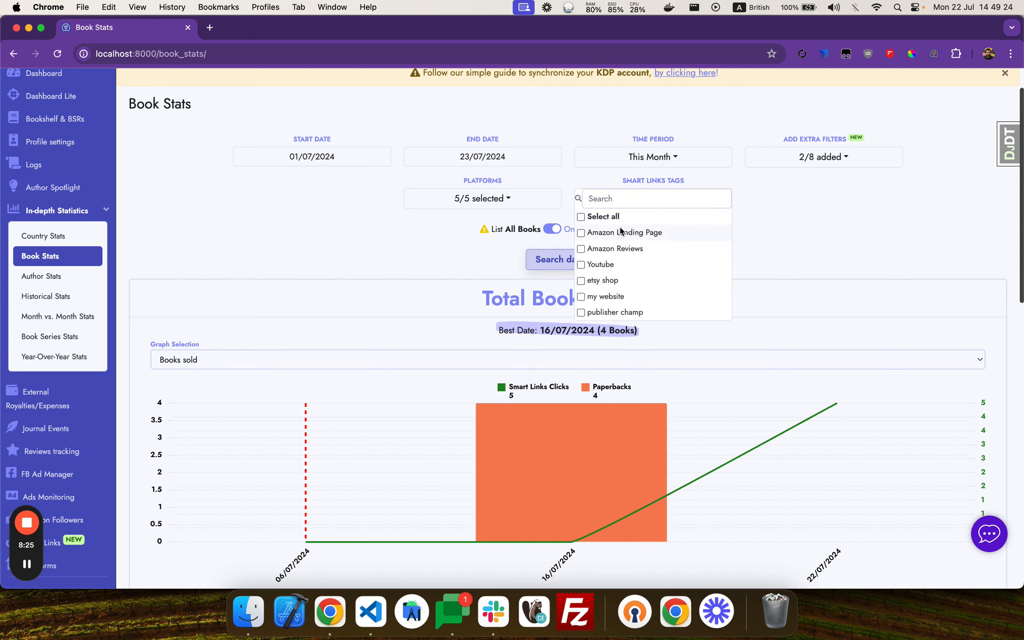
pyautogui.click(603, 281)
pyautogui.click(835, 245)
pyautogui.click(569, 257)
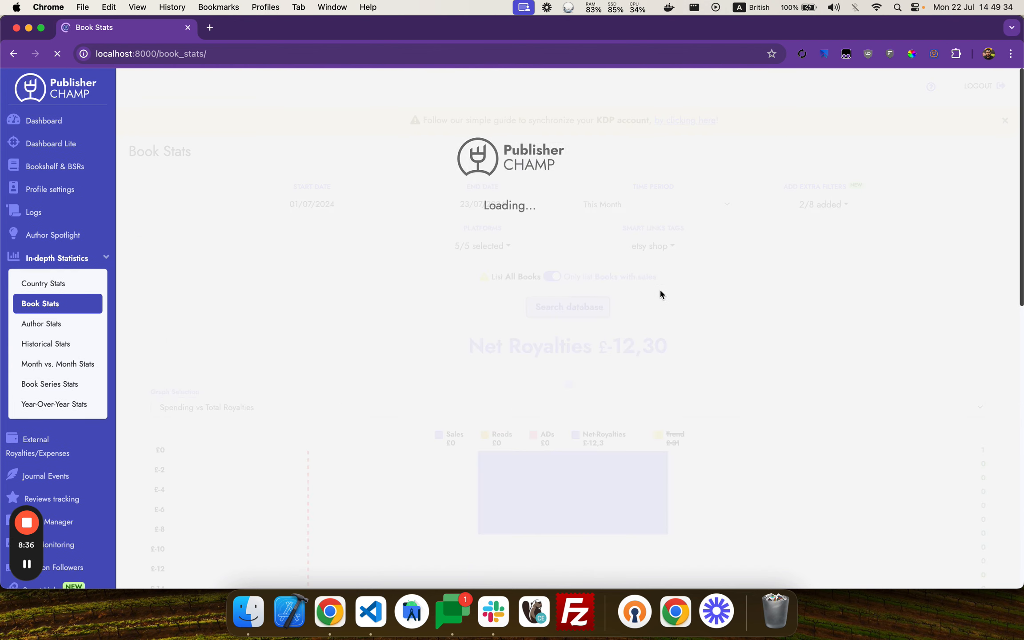
pyautogui.scroll(-3, 660, 290)
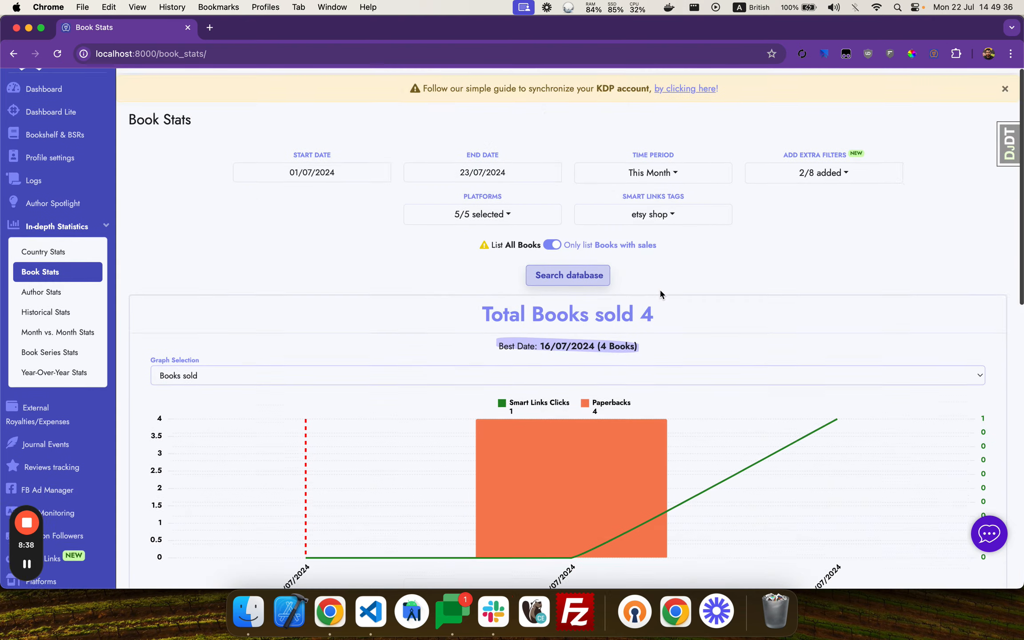
pyautogui.moveTo(831, 337)
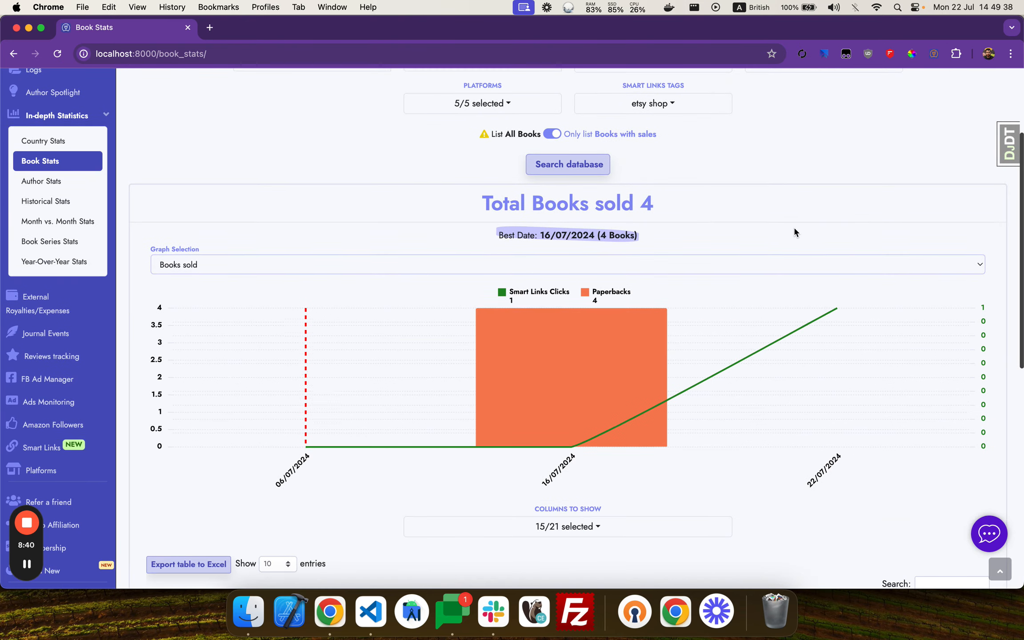
# Step: Hide and show again the Smart Links Clicks column of the book table, and highlight Quantum Heart Trilogy's click count
pyautogui.scroll(-5, 794, 228)
pyautogui.scroll(-1, 794, 229)
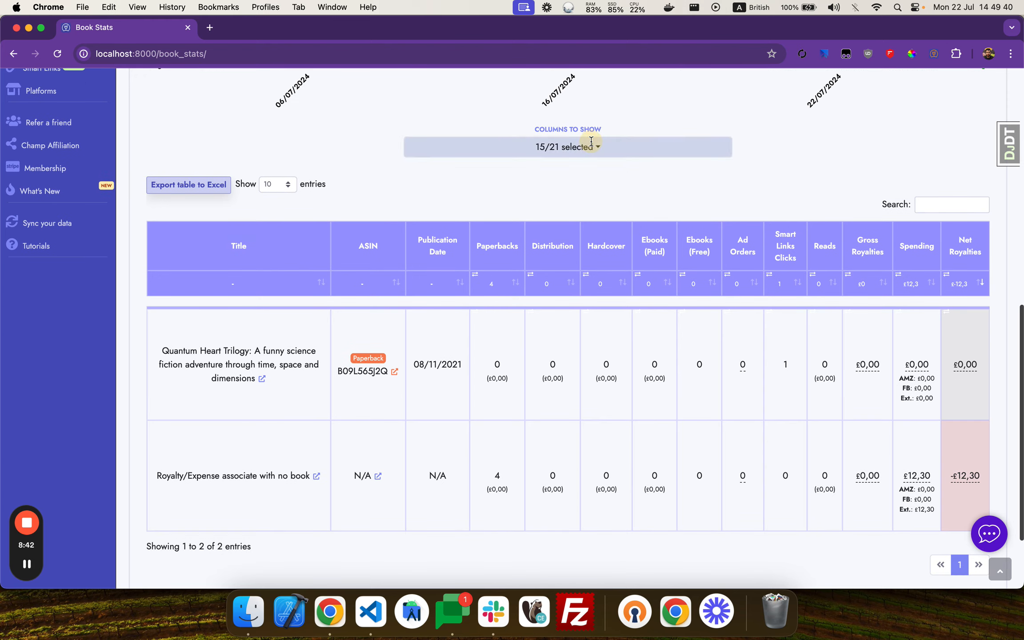
pyautogui.click(535, 149)
pyautogui.scroll(-2, 478, 298)
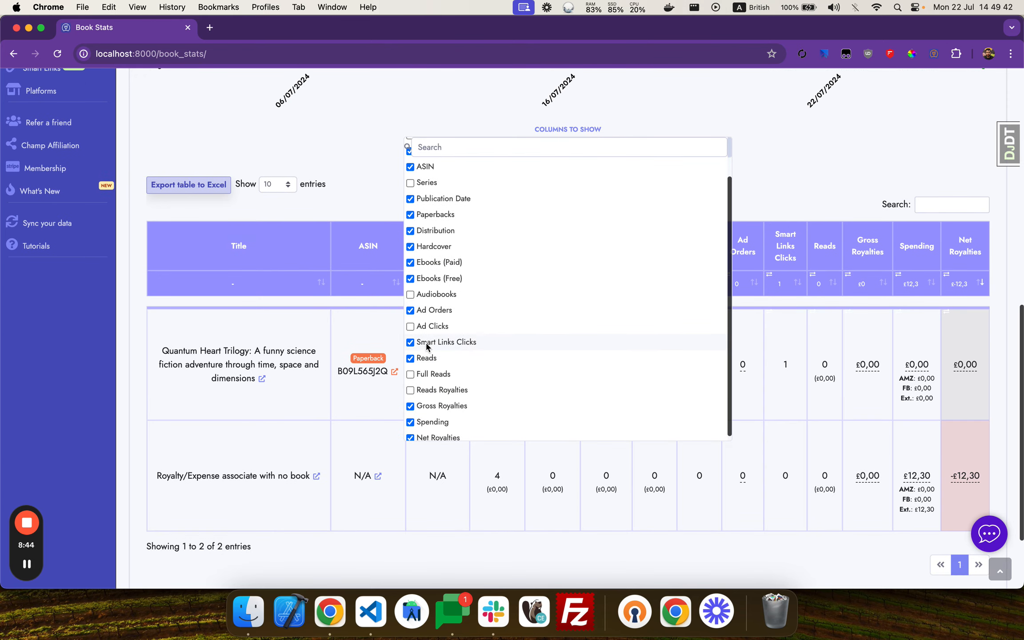
pyautogui.click(427, 345)
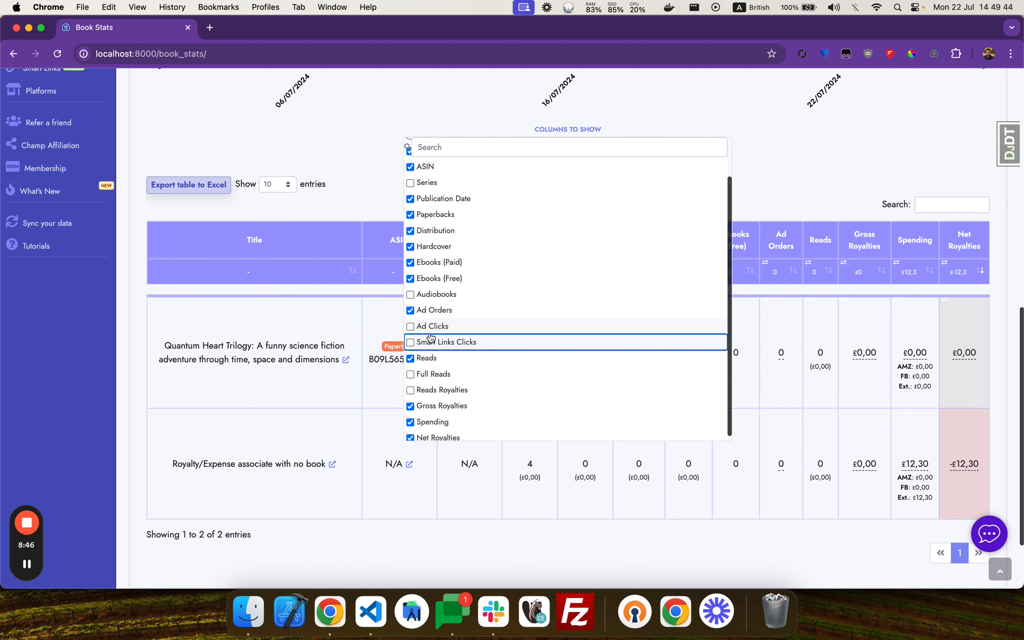
pyautogui.click(439, 344)
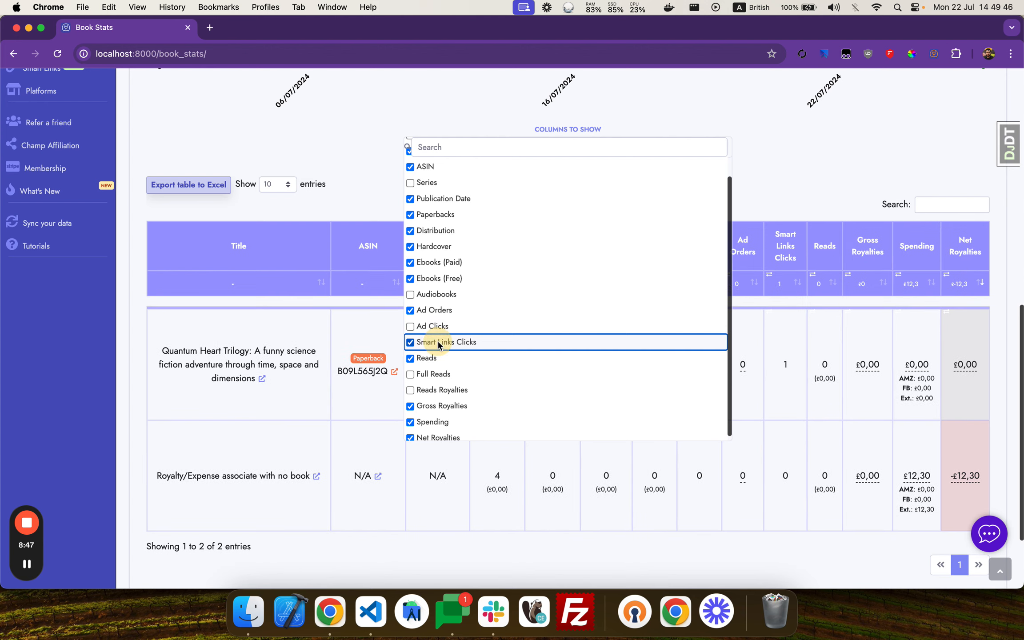
pyautogui.click(867, 164)
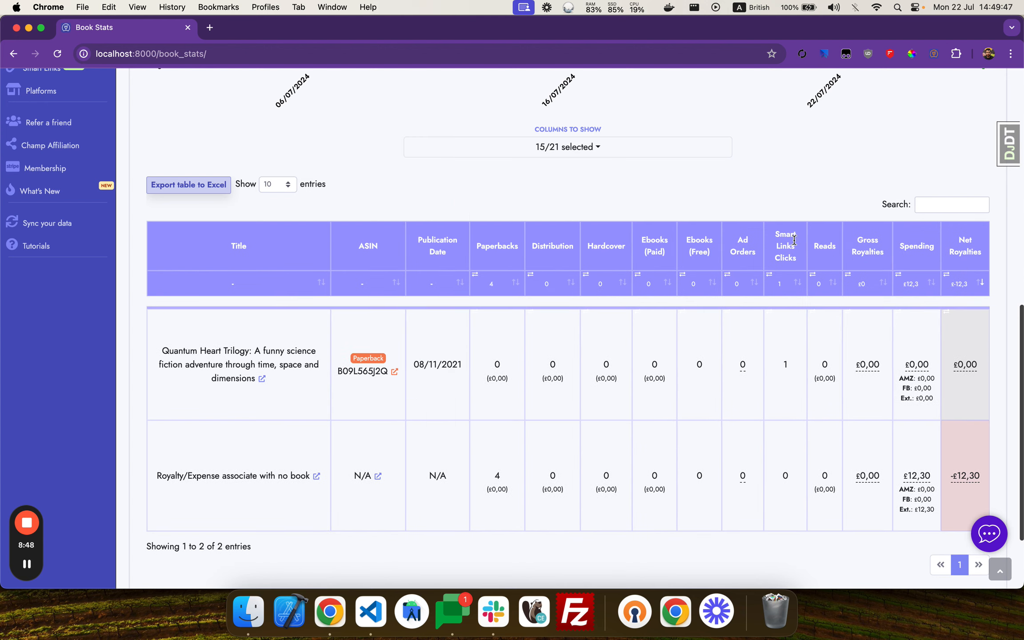
pyautogui.doubleClick(784, 366)
# Step: Add the Countries filter to the Book Stats filters
pyautogui.scroll(10, 781, 364)
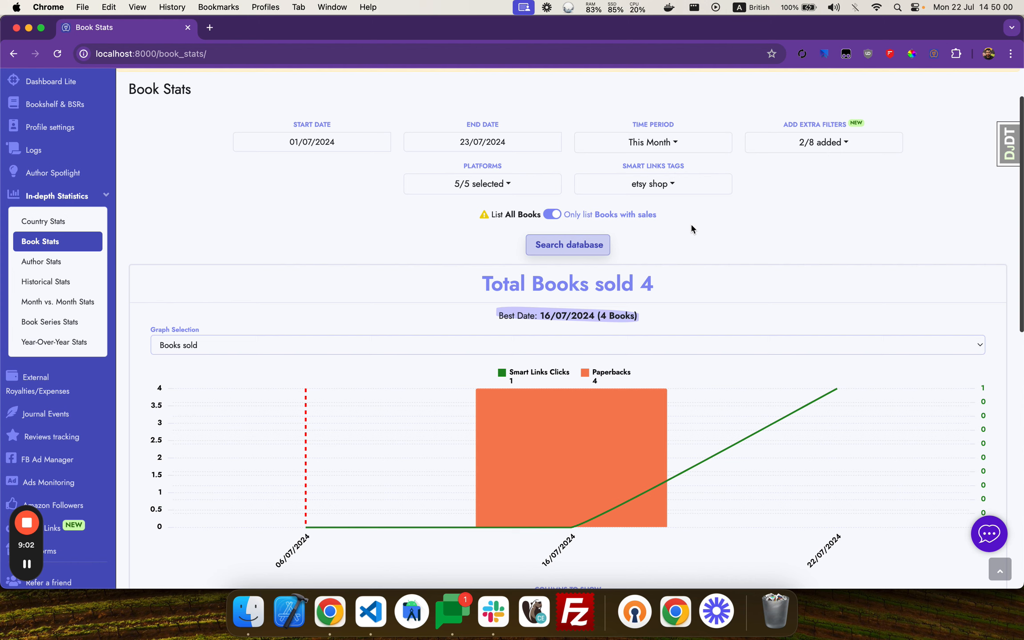
pyautogui.click(800, 145)
pyautogui.click(781, 163)
pyautogui.click(690, 216)
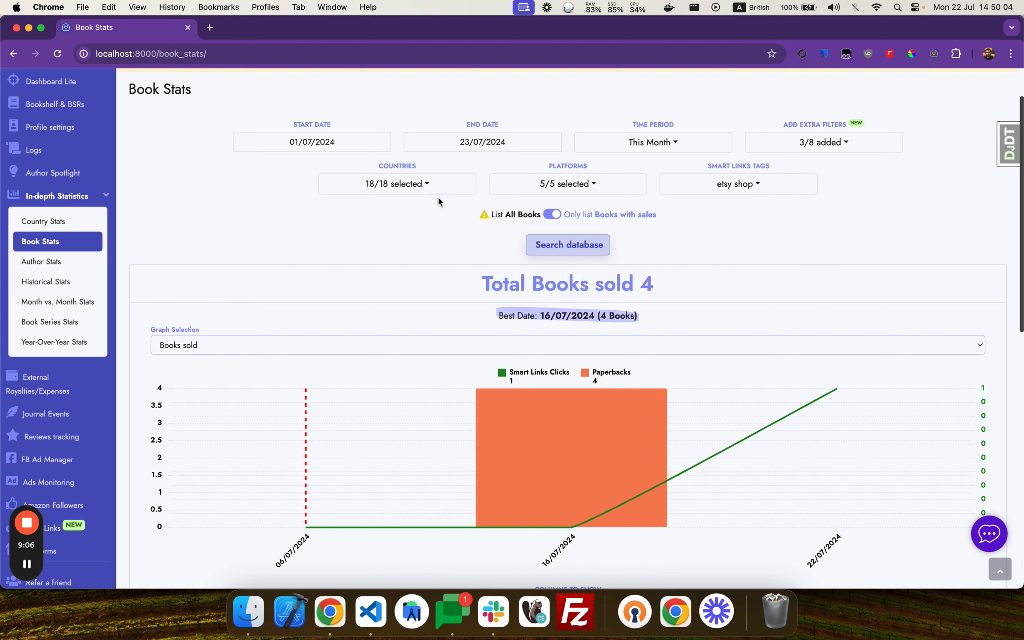
# Step: Limit the Countries filter to United States, search the database, and check the Smart Links Clicks column in the table
pyautogui.click(397, 184)
pyautogui.click(324, 202)
pyautogui.click(329, 218)
pyautogui.click(282, 218)
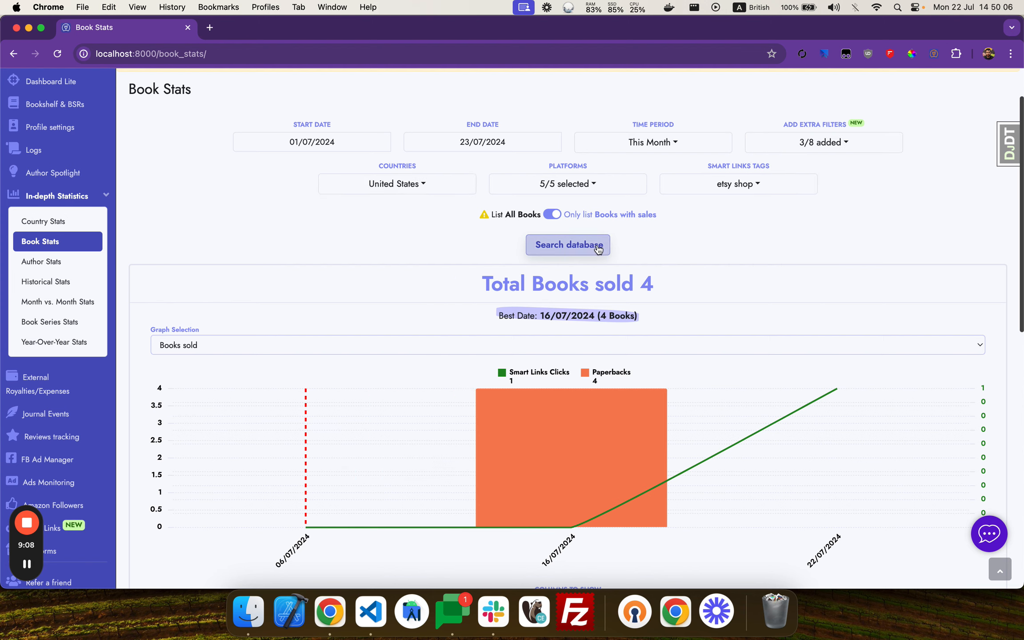
pyautogui.click(597, 245)
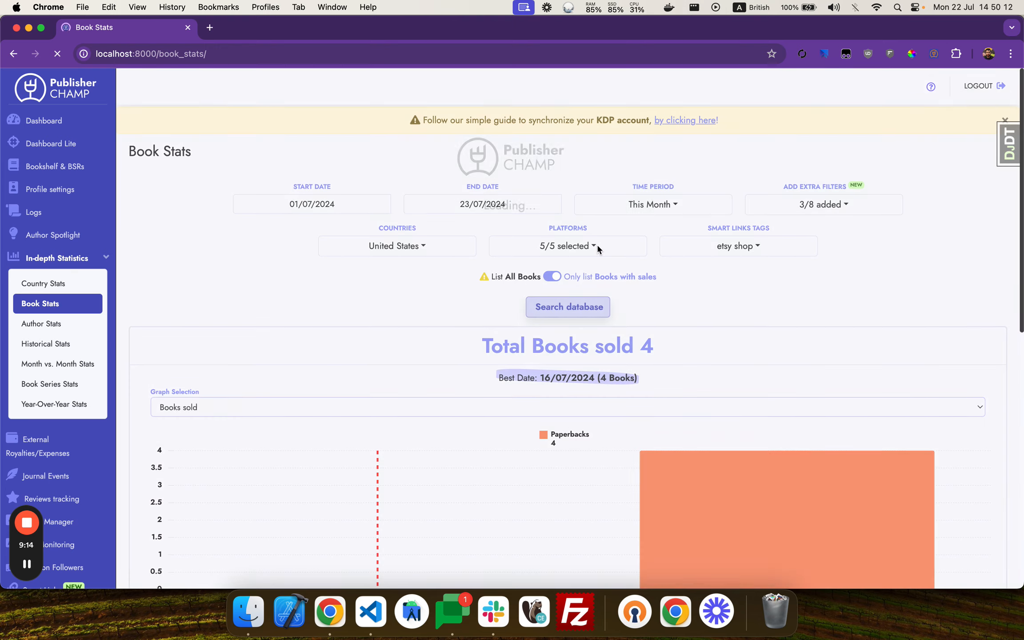
pyautogui.scroll(-10, 732, 428)
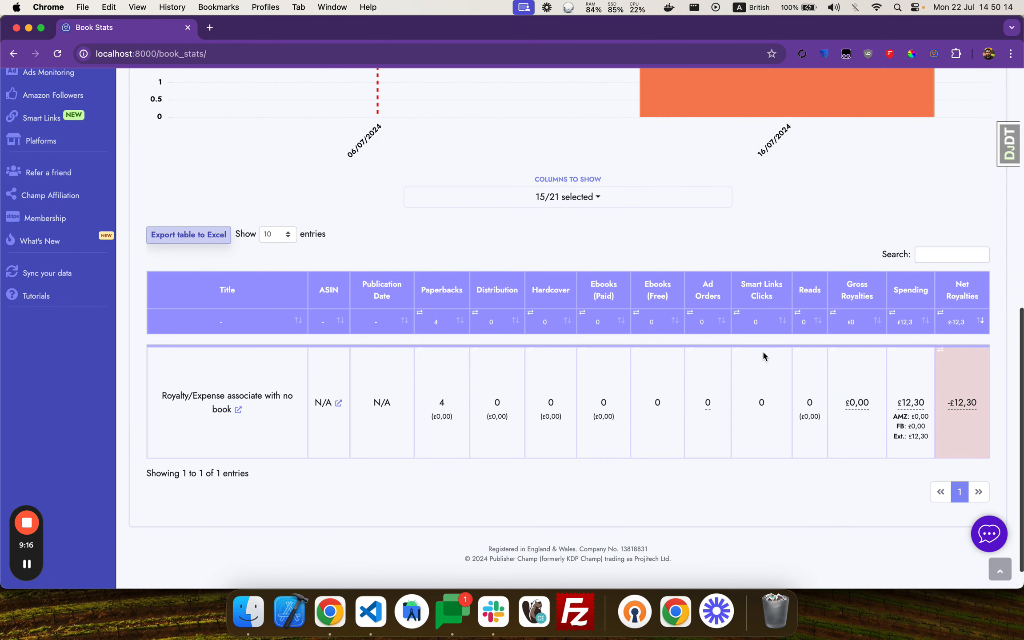
# Step: Change the Countries filter to United Kingdom, search the database, and check Quantum Heart Trilogy's smart links clicks
pyautogui.scroll(10, 759, 400)
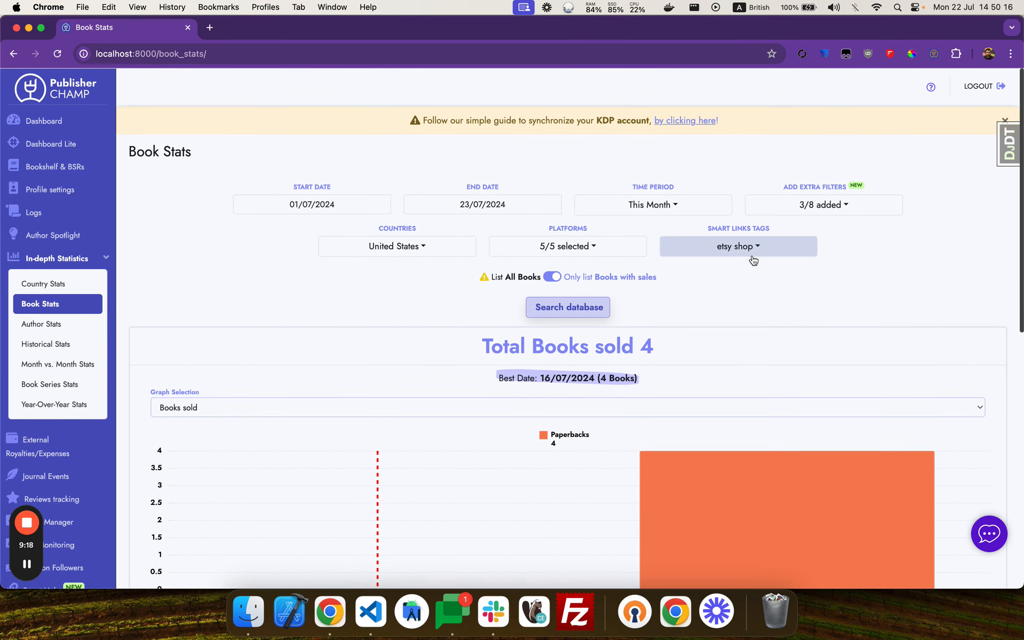
pyautogui.click(396, 246)
pyautogui.click(334, 279)
pyautogui.click(331, 294)
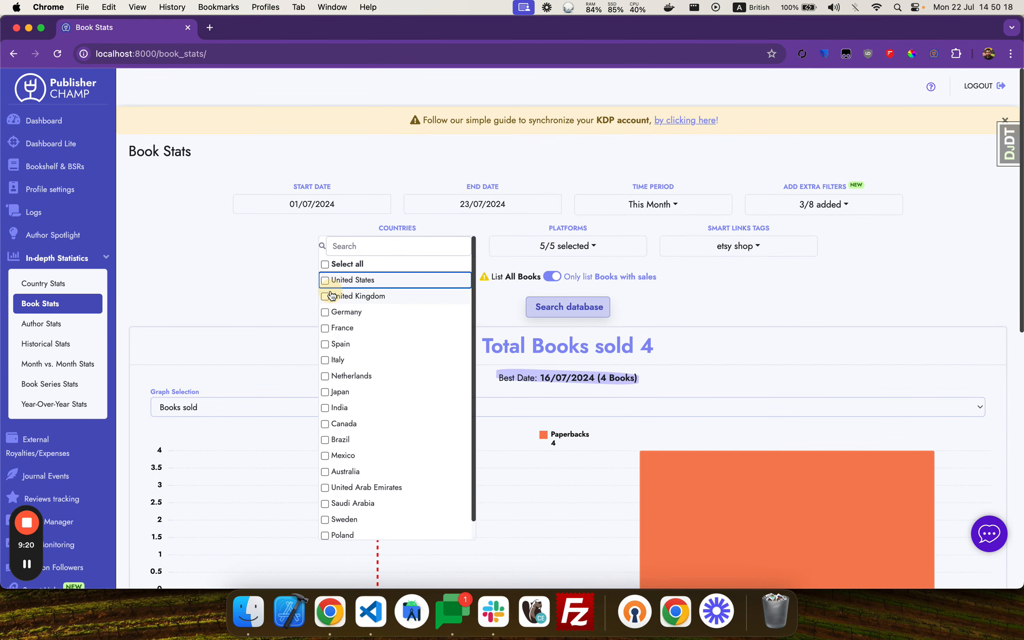
pyautogui.click(299, 291)
pyautogui.click(596, 309)
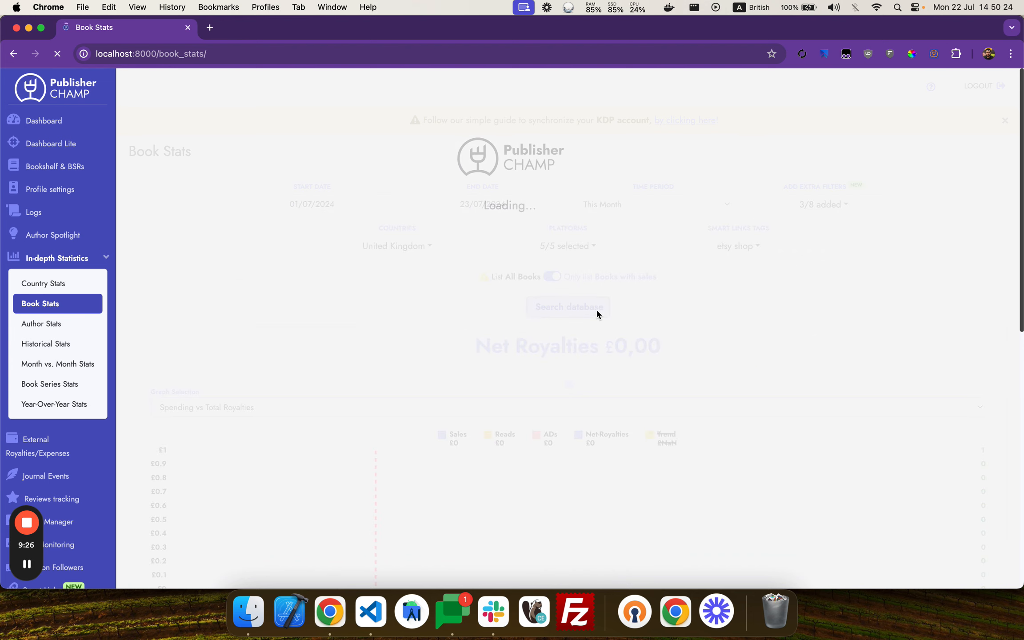
pyautogui.scroll(-10, 774, 454)
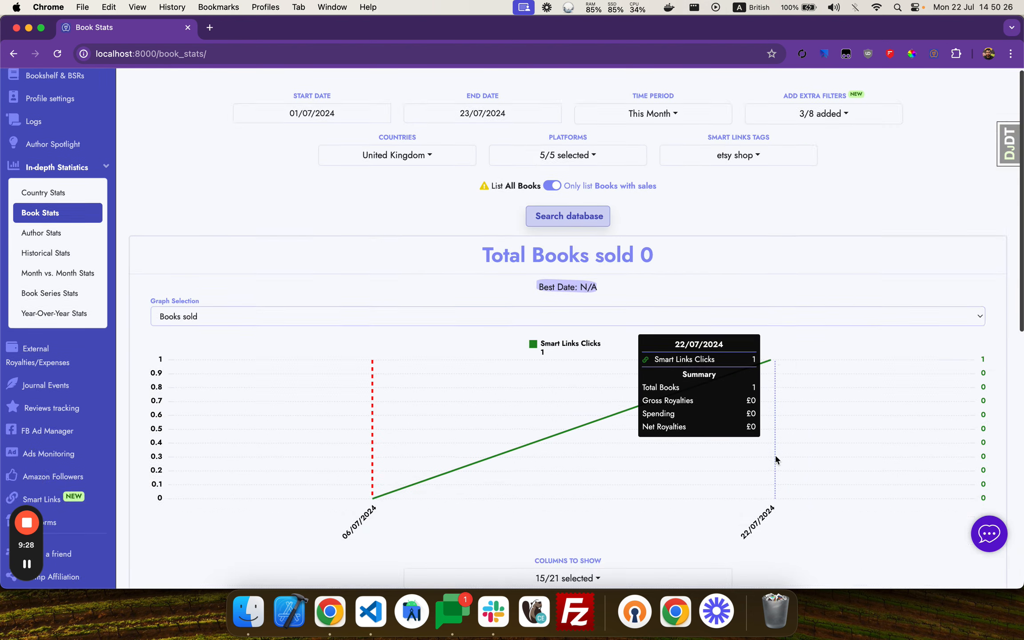
pyautogui.click(776, 434)
pyautogui.moveTo(779, 439); pyautogui.dragTo(798, 439)
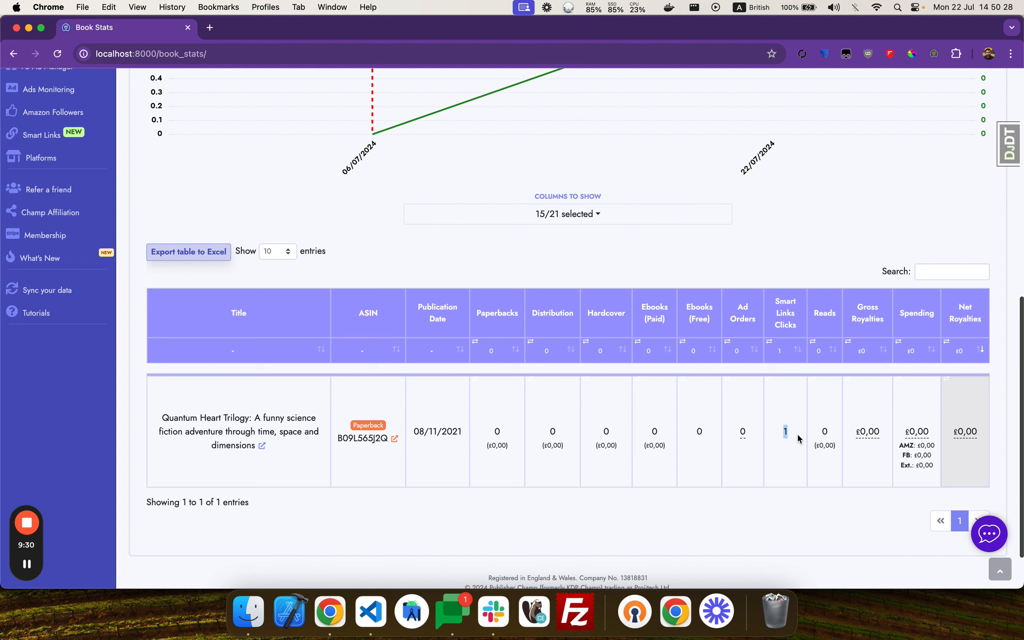
pyautogui.scroll(2, 798, 439)
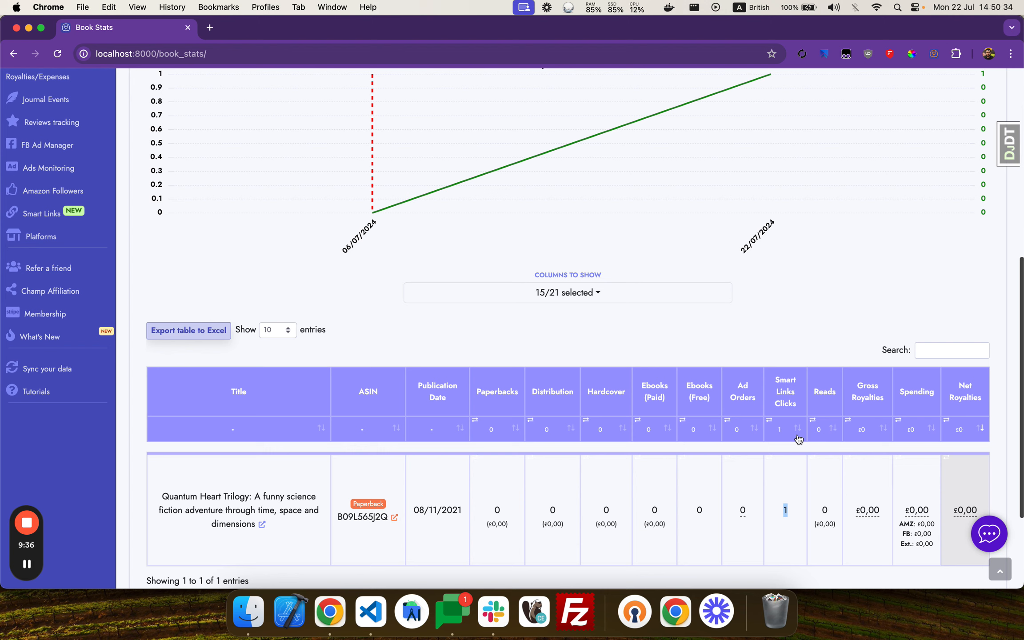
pyautogui.scroll(8, 753, 311)
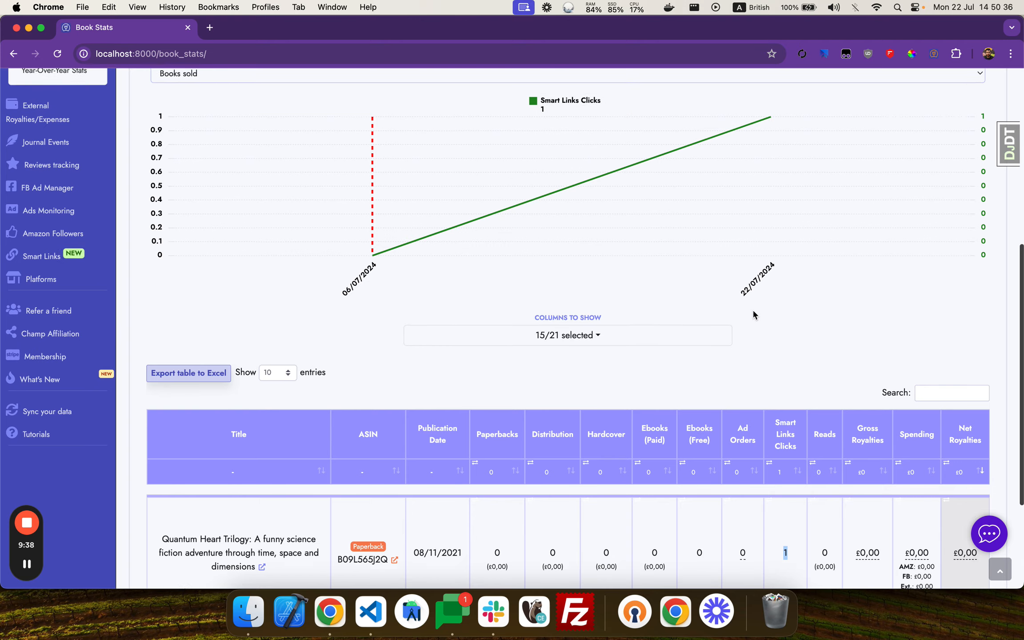